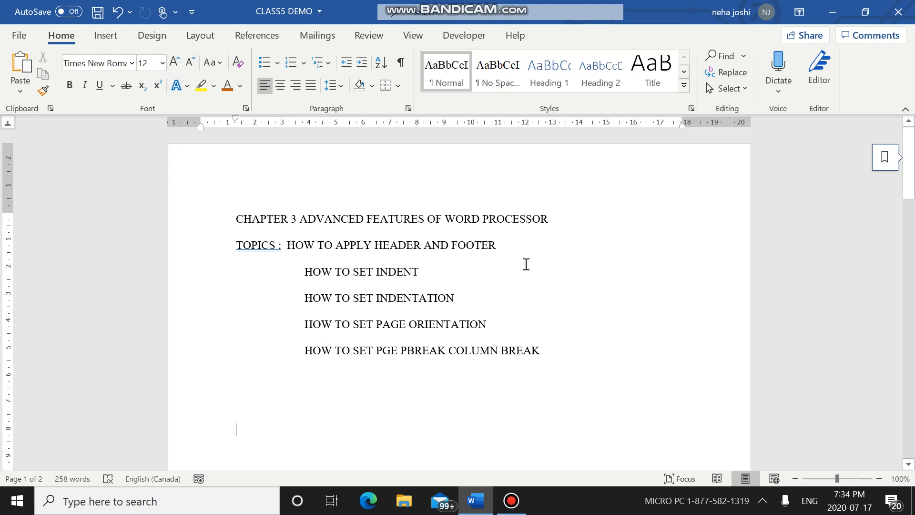
Step: Search the document for the word "how", replacing the previous search term
{"action": "left_click", "coordinate": [70, 41]}
{"action": "left_click", "coordinate": [710, 62]}
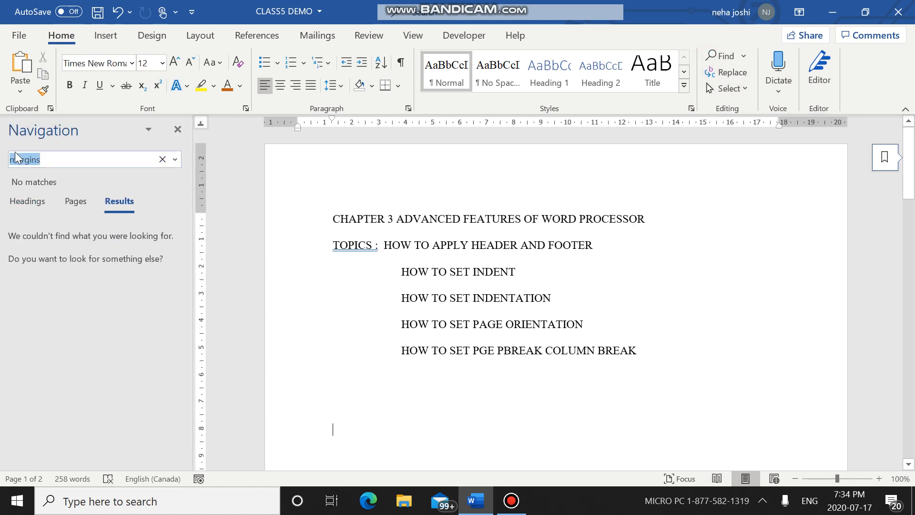
{"action": "left_click", "coordinate": [75, 158]}
{"action": "key", "text": "BackSpace"}
{"action": "key", "text": "BackSpace"}
{"action": "key", "text": "BackSpace"}
{"action": "key", "text": "BackSpace"}
{"action": "key", "text": "BackSpace"}
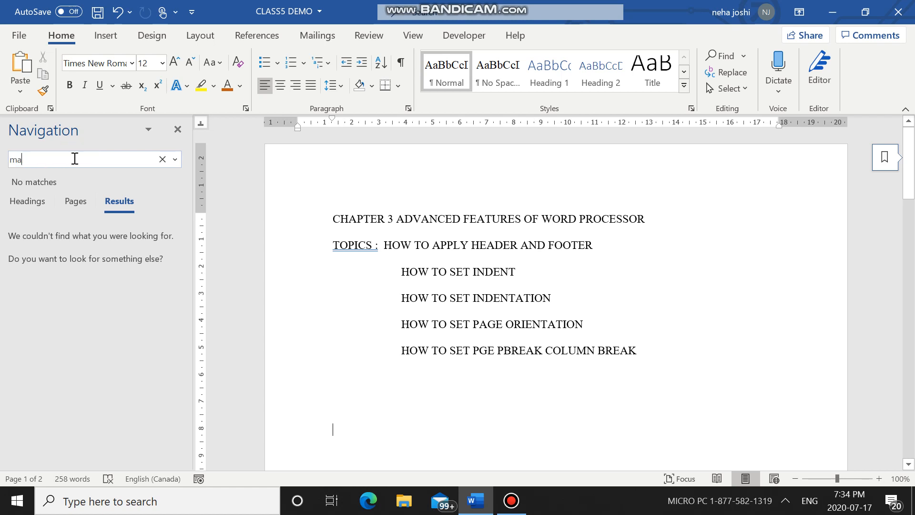
{"action": "type", "text": "na"}
{"action": "key", "text": "BackSpace"}
{"action": "key", "text": "BackSpace"}
{"action": "key", "text": "BackSpace"}
{"action": "key", "text": "BackSpace"}
{"action": "type", "text": "how"}
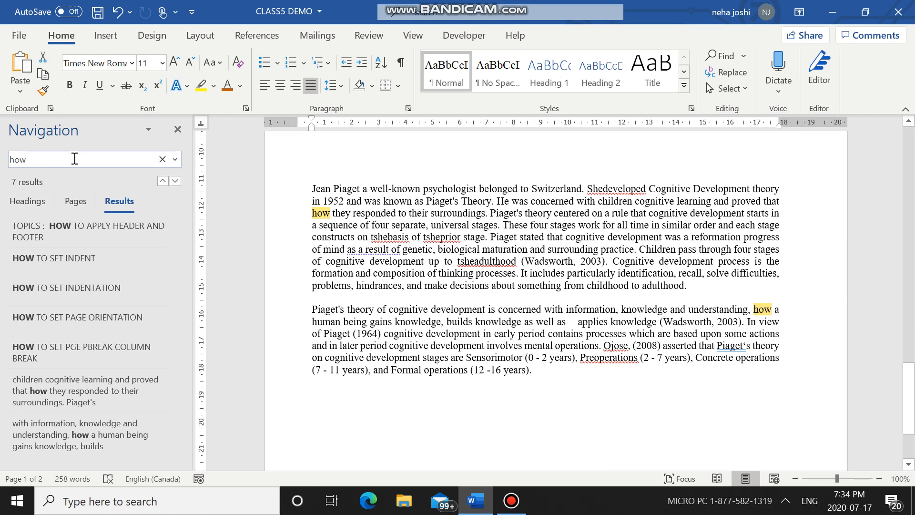
Step: Review the highlighted "how" matches back to the topics list on the first page and close the search results
{"action": "left_click", "coordinate": [95, 238]}
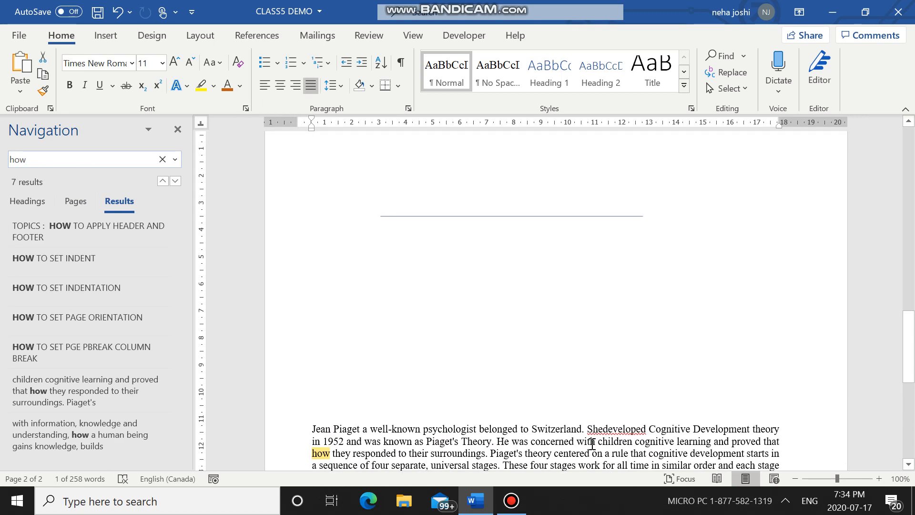
{"action": "scroll", "coordinate": [592, 443], "scroll_direction": "up", "scroll_amount": 15}
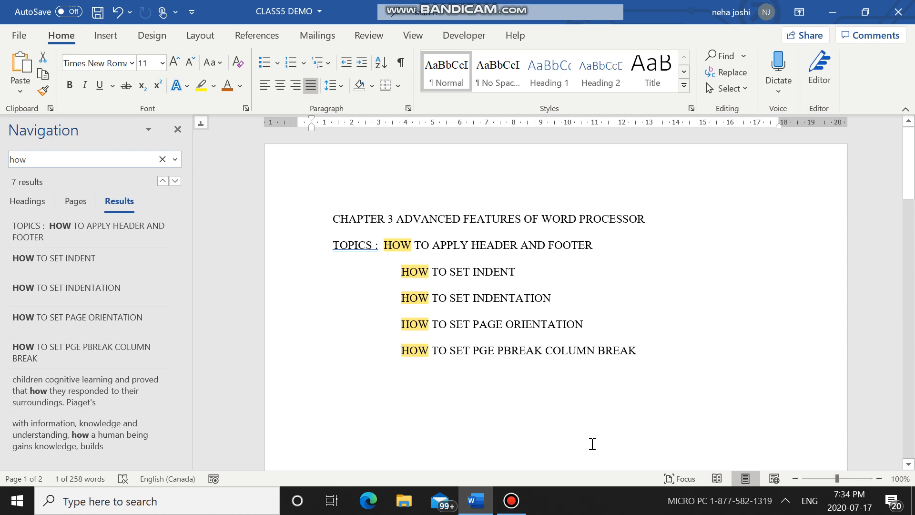
{"action": "left_click", "coordinate": [178, 129]}
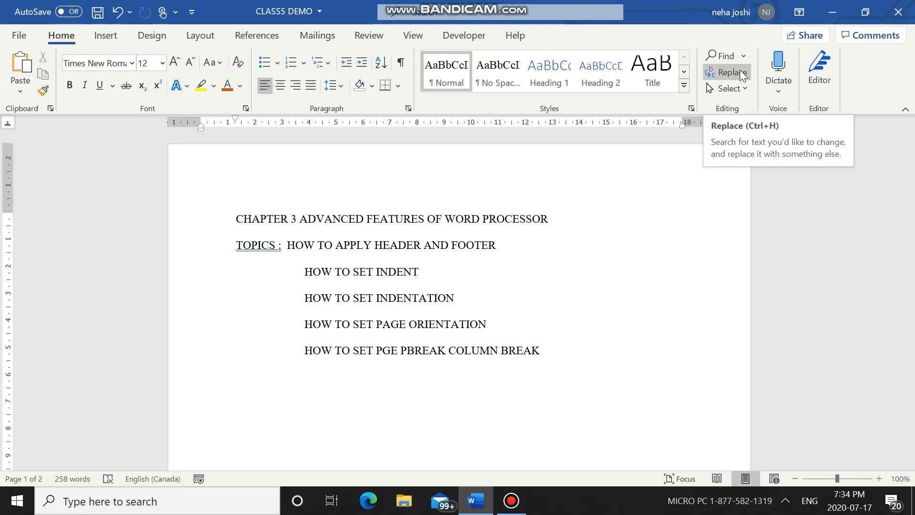
Step: View the find text, replacement text and search options for replacing words, and close them without replacing anything
{"action": "left_click", "coordinate": [727, 73]}
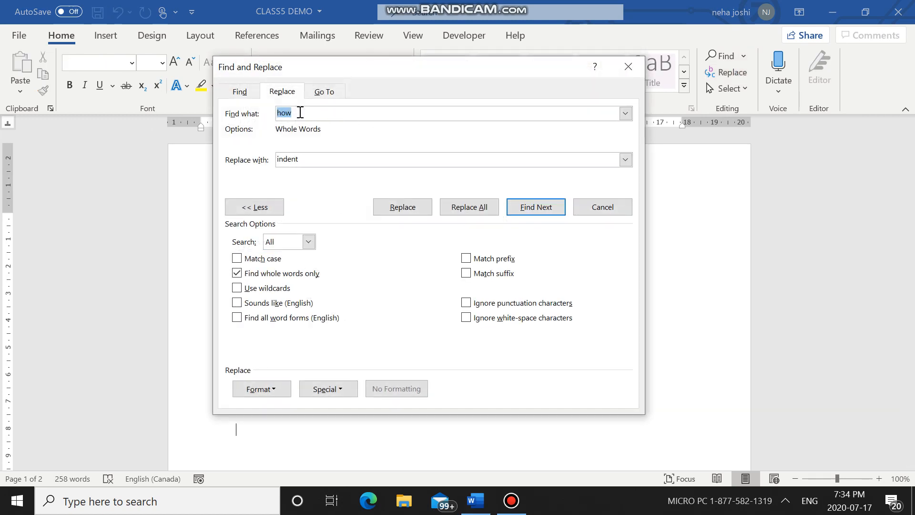
{"action": "left_click", "coordinate": [302, 162]}
{"action": "left_click", "coordinate": [628, 67]}
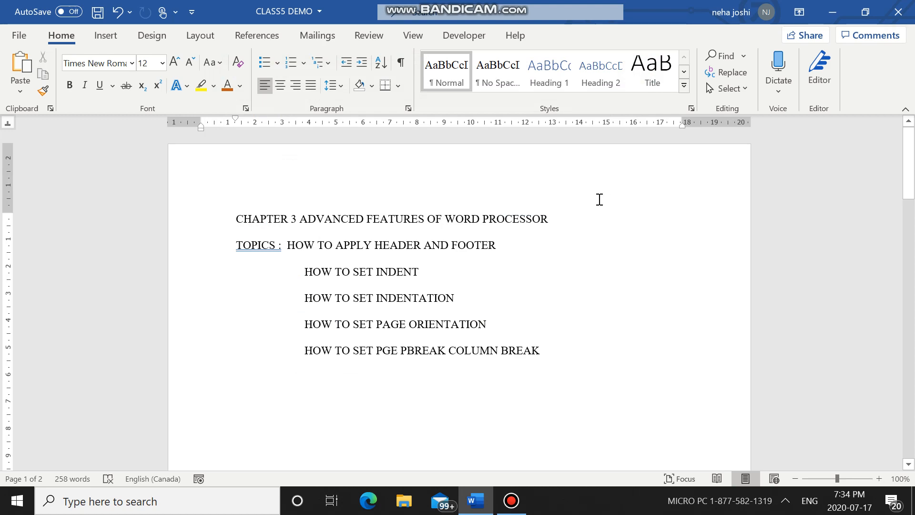
Step: Bring up the document search and the Find and Replace settings once more, dismissing each without changes
{"action": "key", "text": "ctrl+f"}
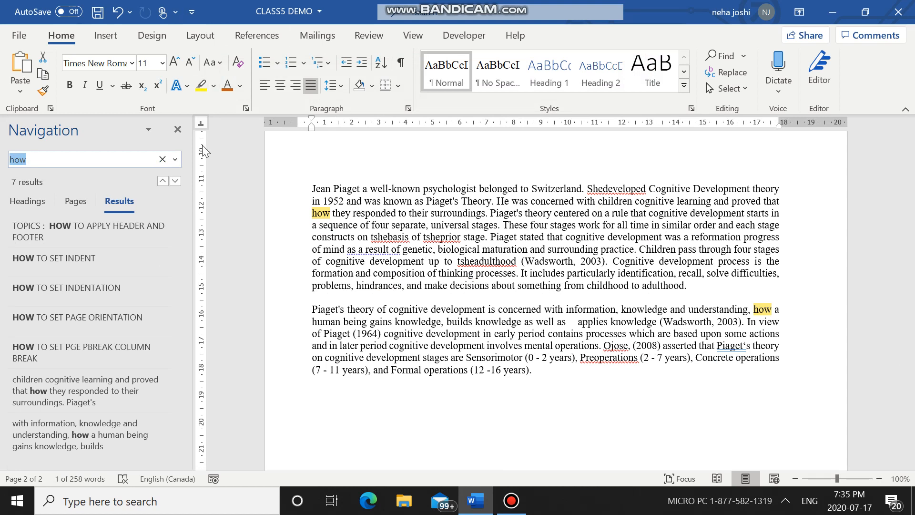
{"action": "left_click", "coordinate": [178, 129]}
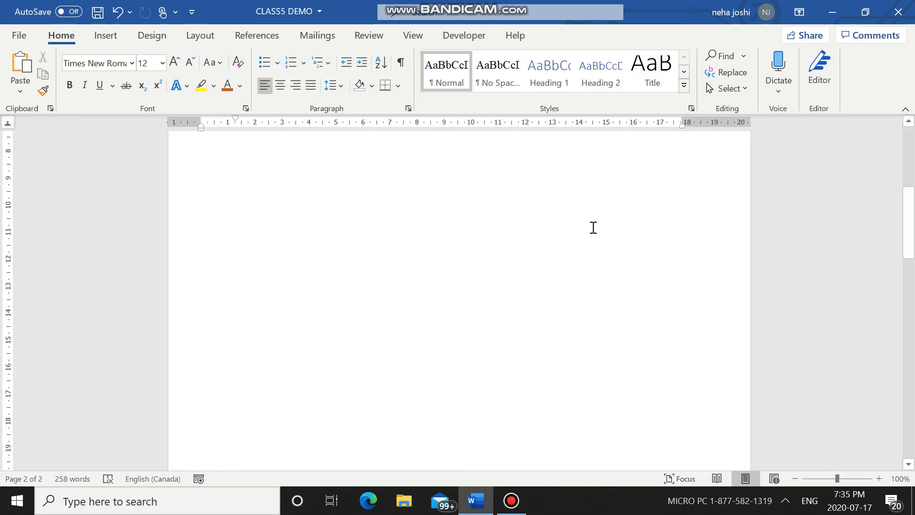
{"action": "scroll", "coordinate": [593, 228], "scroll_direction": "up", "scroll_amount": 8}
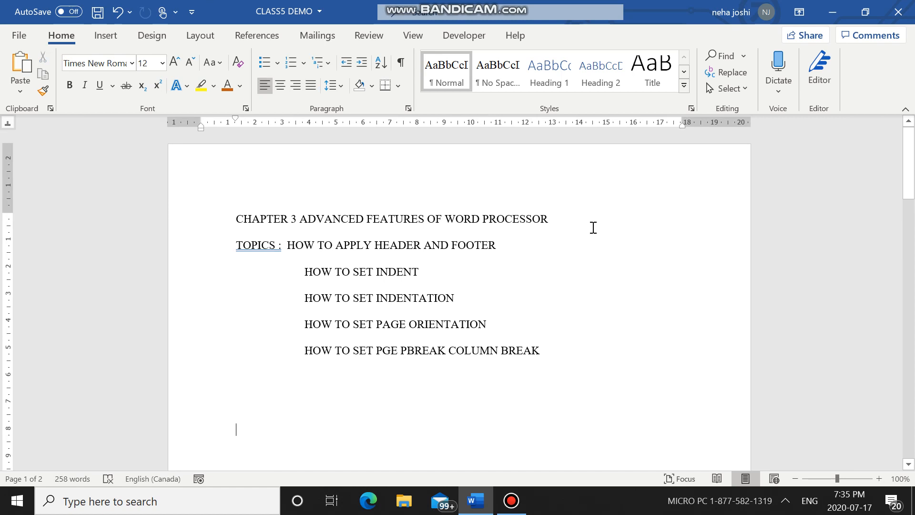
{"action": "key", "text": "ctrl+h"}
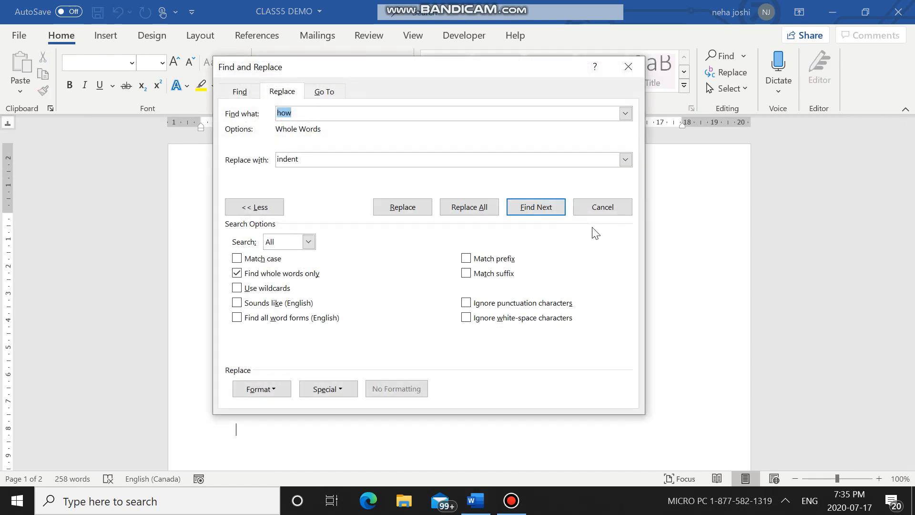
{"action": "left_click", "coordinate": [627, 66]}
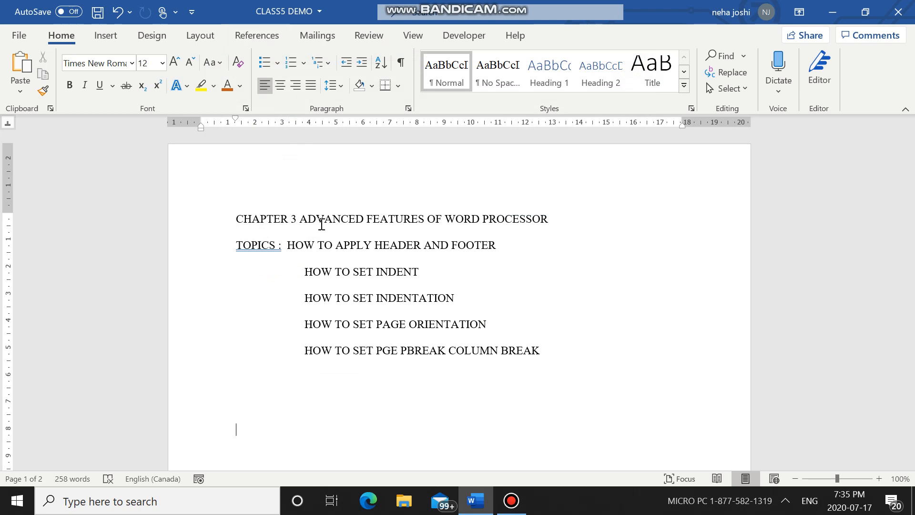
Step: Indent the empty line below the topics list by three tab stops
{"action": "scroll", "coordinate": [321, 228], "scroll_direction": "down", "scroll_amount": 4}
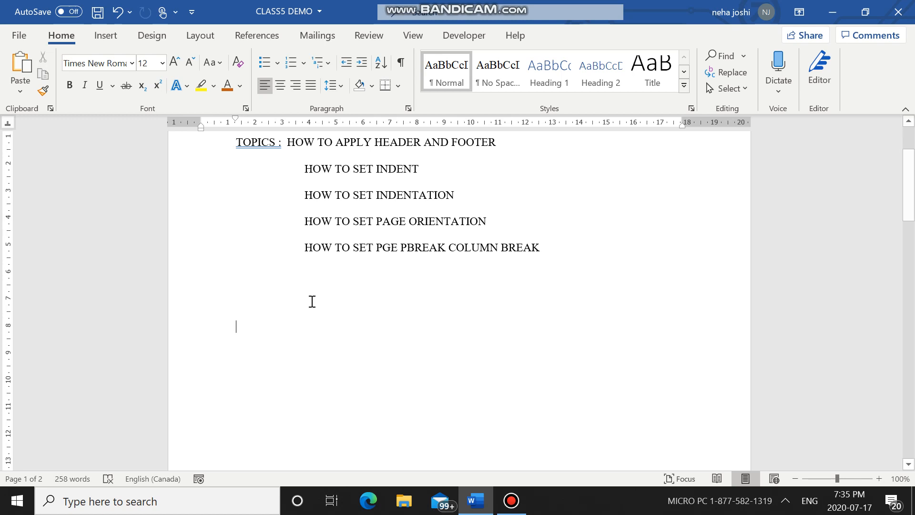
{"action": "left_click", "coordinate": [294, 327]}
{"action": "key", "text": "Tab"}
{"action": "key", "text": "Tab"}
{"action": "key", "text": "Tab"}
Step: Draw a heart from the basic shapes below the topics list, about 10 cm wide and 9.07 cm high
{"action": "left_click", "coordinate": [110, 38]}
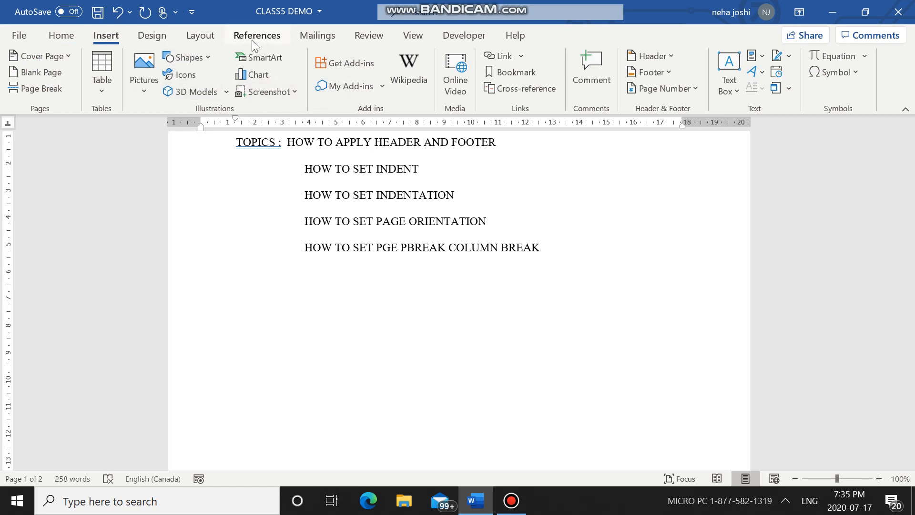
{"action": "left_click", "coordinate": [207, 60]}
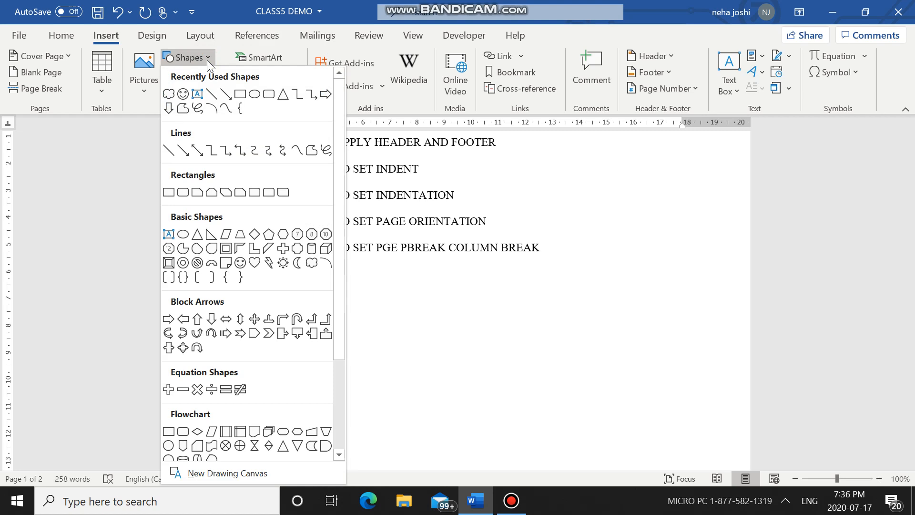
{"action": "left_click", "coordinate": [253, 265]}
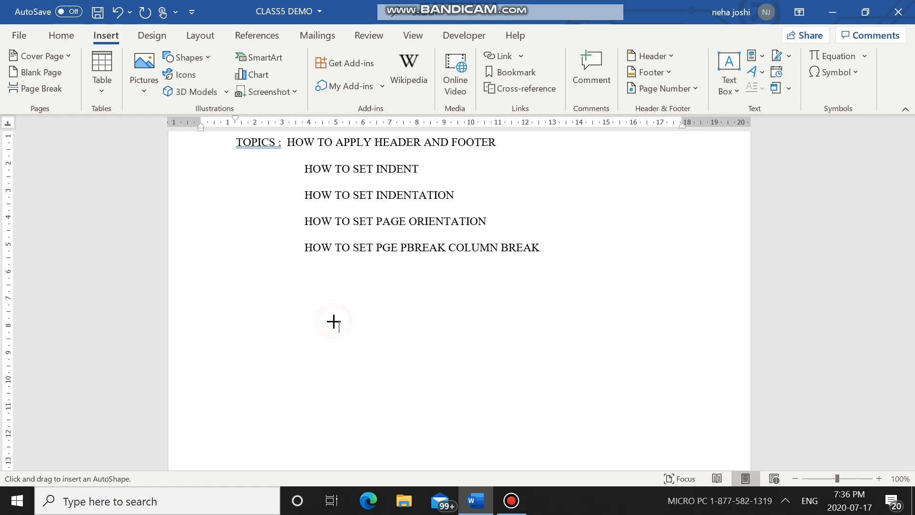
{"action": "left_click_drag", "start_coordinate": [334, 321], "coordinate": [603, 418]}
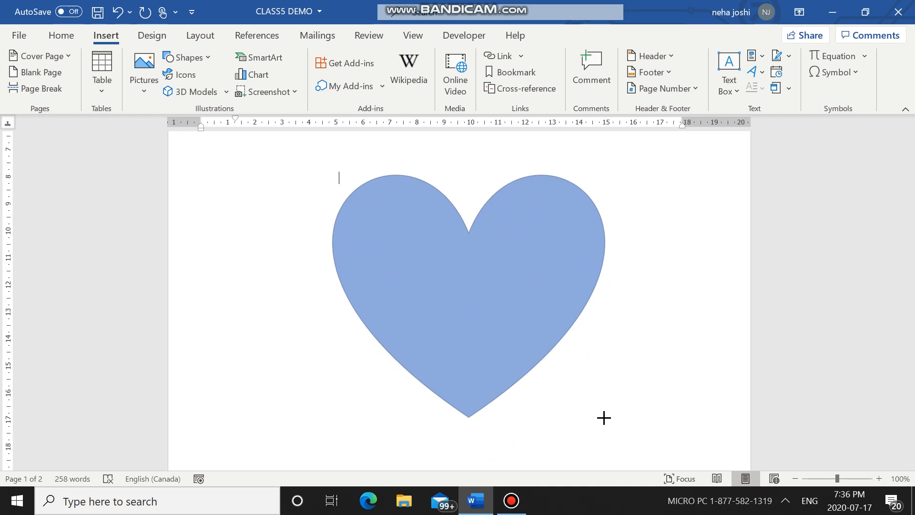
{"action": "left_click_drag", "start_coordinate": [604, 417], "coordinate": [603, 417]}
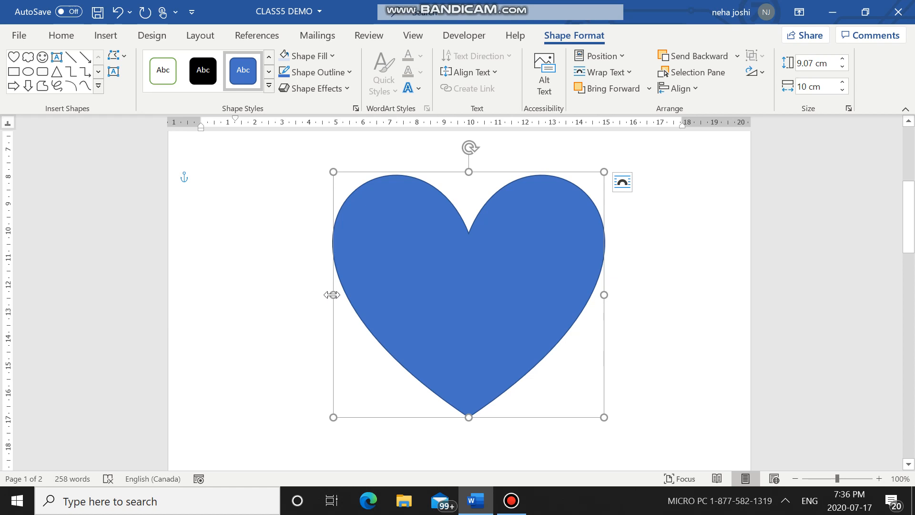
Step: Enlarge the heart to about 10.92 cm wide by 9.16 cm high and rotate it slightly counter-clockwise
{"action": "mouse_move", "coordinate": [332, 295]}
{"action": "left_mouse_down"}
{"action": "mouse_move", "coordinate": [295, 297]}
{"action": "mouse_move", "coordinate": [333, 300]}
{"action": "left_mouse_up"}
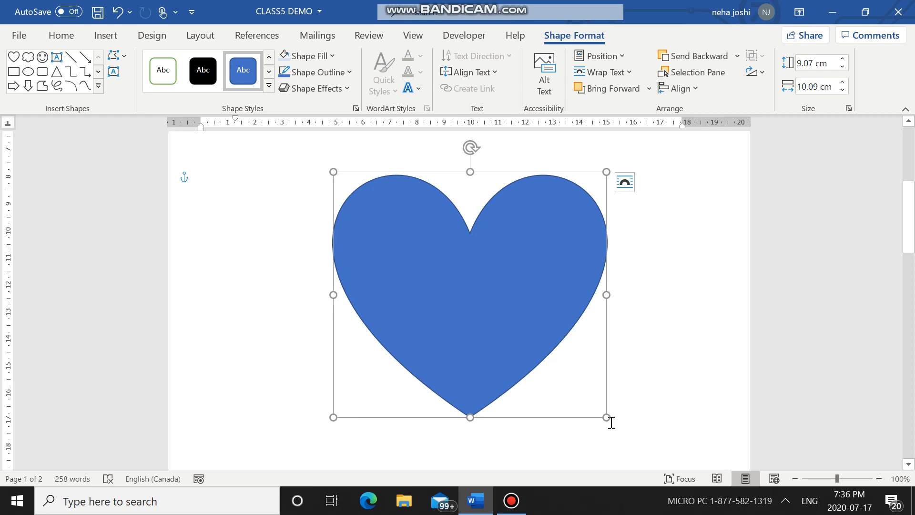
{"action": "left_click_drag", "start_coordinate": [605, 417], "coordinate": [629, 419]}
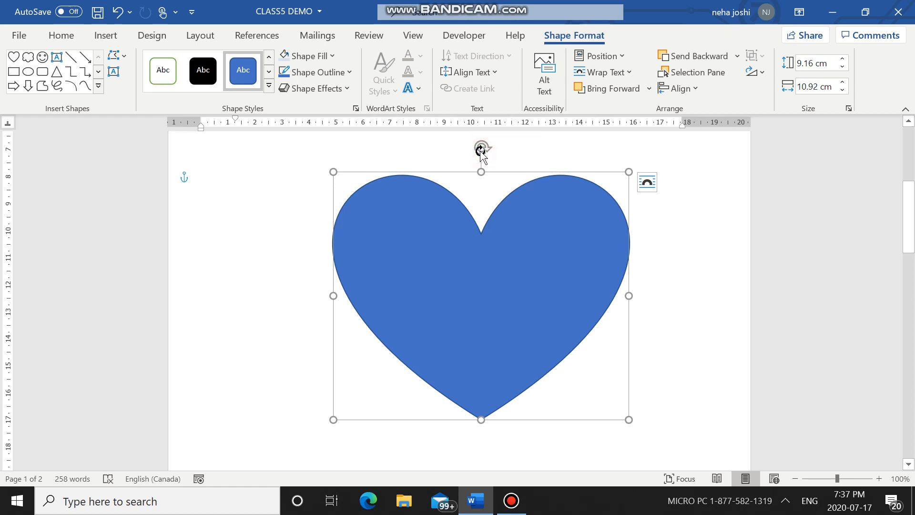
{"action": "left_click_drag", "start_coordinate": [481, 150], "coordinate": [527, 134]}
{"action": "left_click_drag", "start_coordinate": [391, 214], "coordinate": [425, 185]}
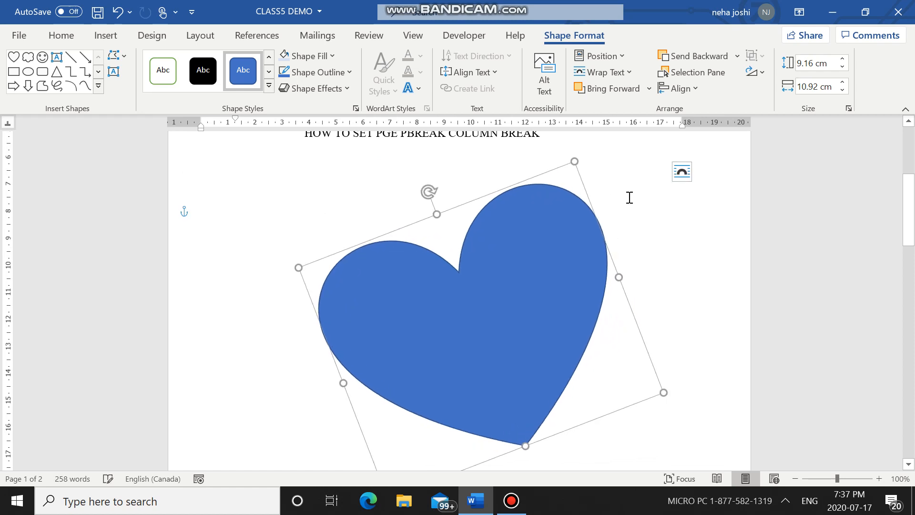
{"action": "left_click", "coordinate": [699, 272]}
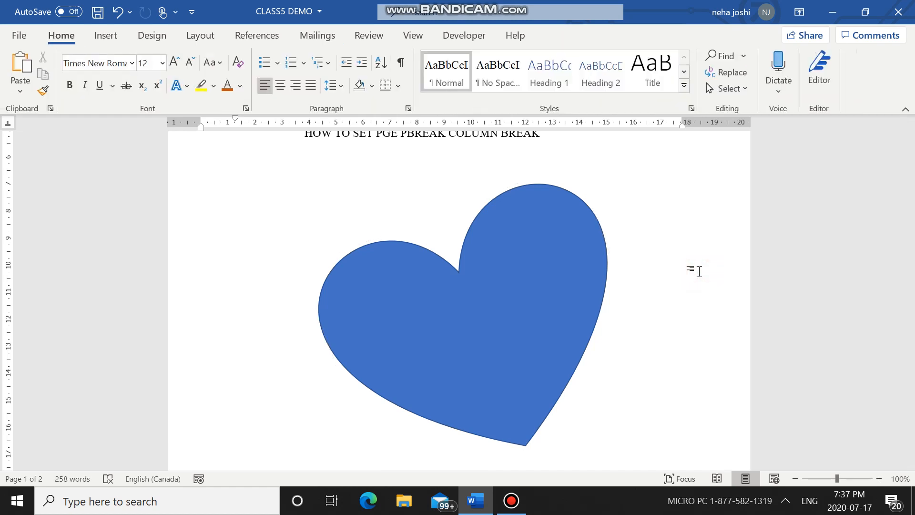
{"action": "left_click", "coordinate": [474, 270]}
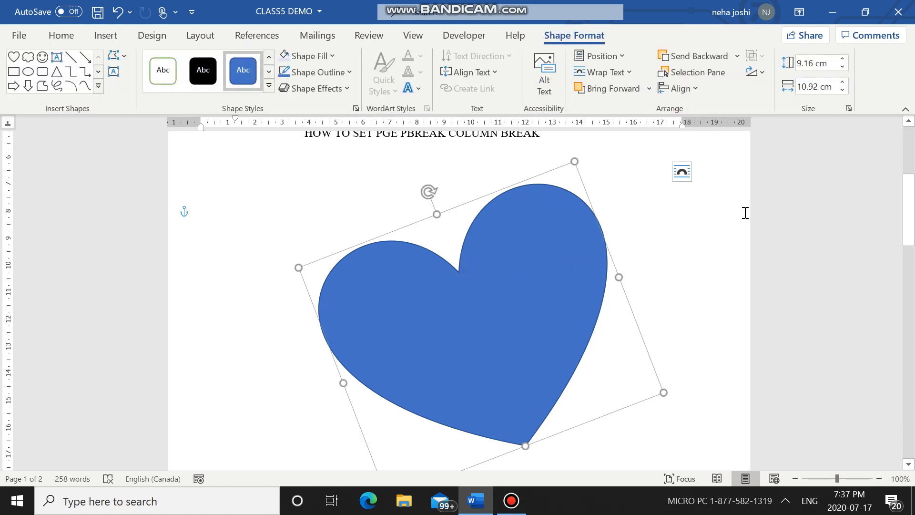
{"action": "left_click", "coordinate": [681, 420]}
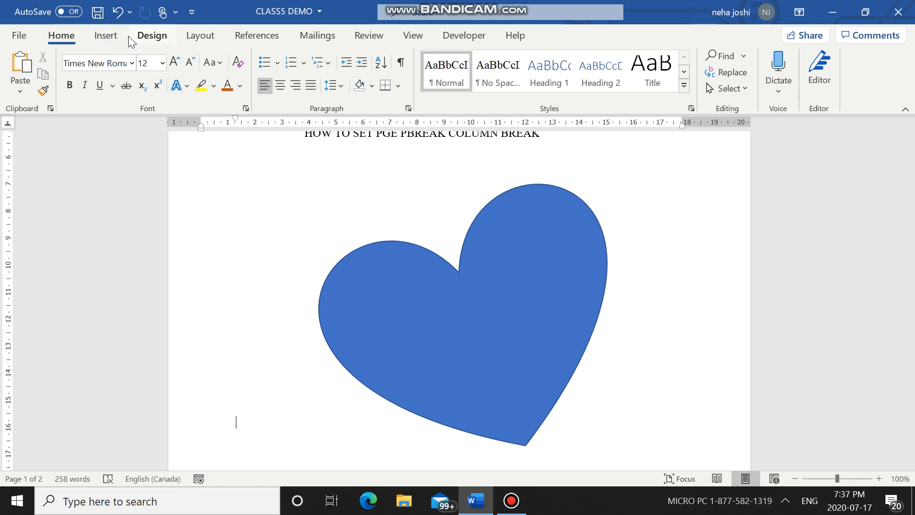
{"action": "left_click", "coordinate": [97, 39]}
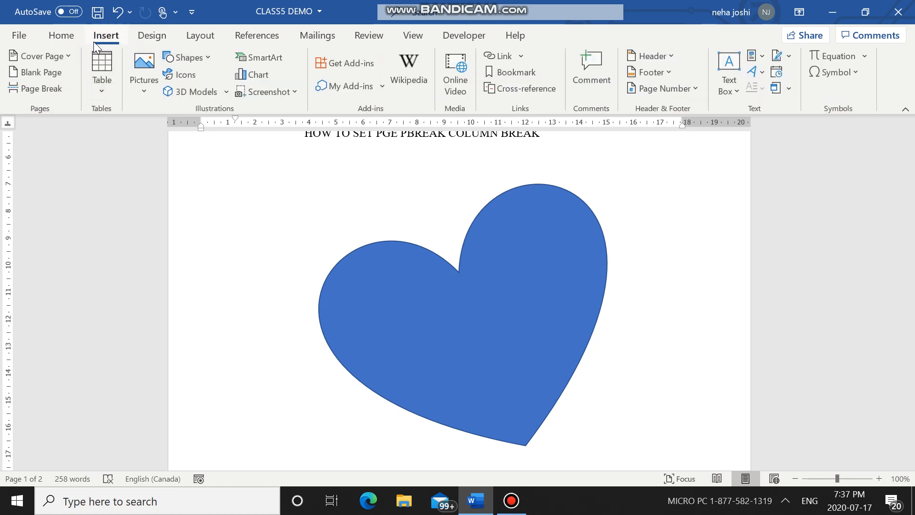
{"action": "left_click", "coordinate": [178, 62]}
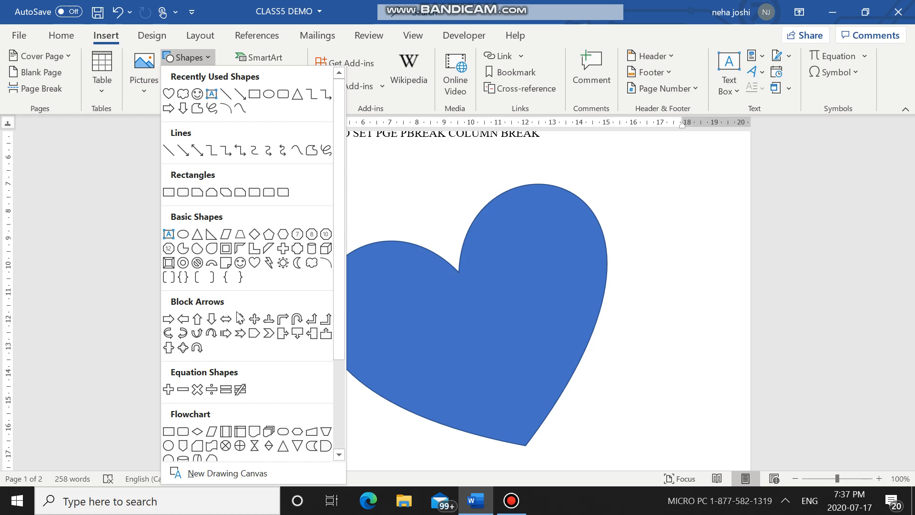
{"action": "left_click", "coordinate": [495, 338]}
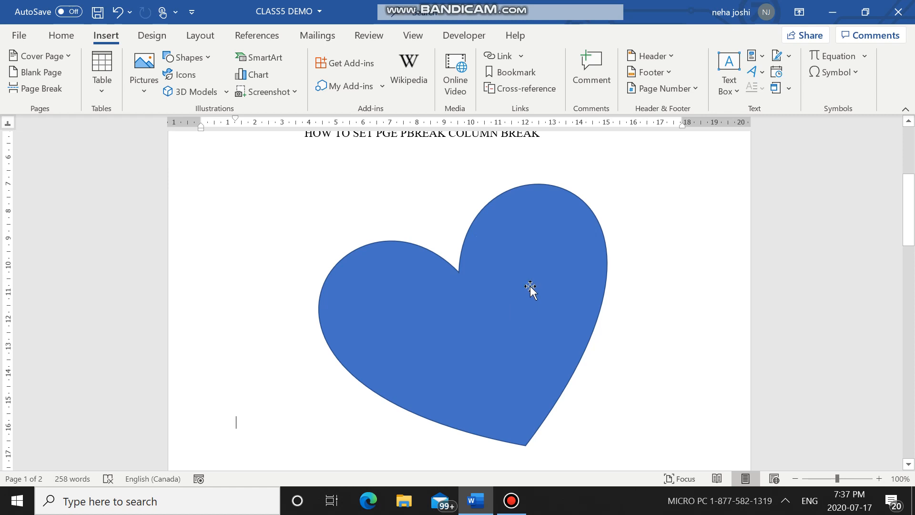
Step: Add the text "HELLO WORLD" inside the heart shape
{"action": "right_click", "coordinate": [530, 260]}
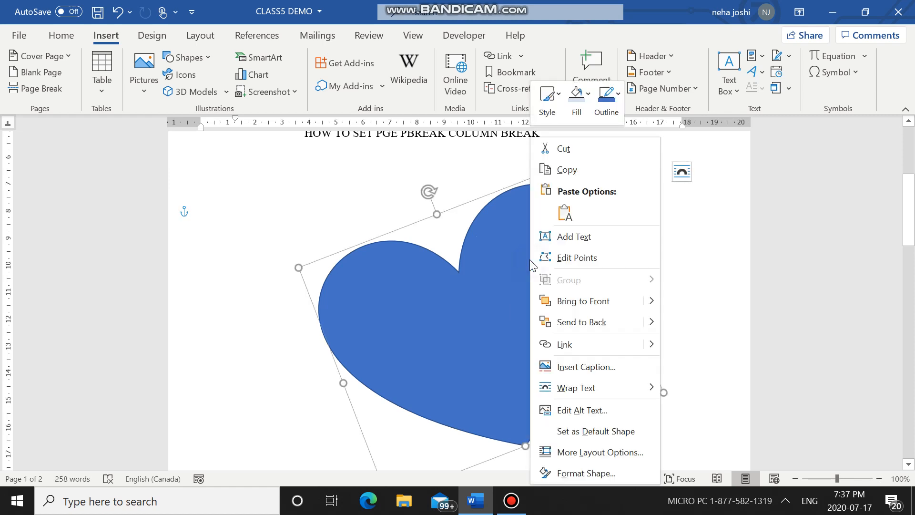
{"action": "left_click", "coordinate": [738, 248]}
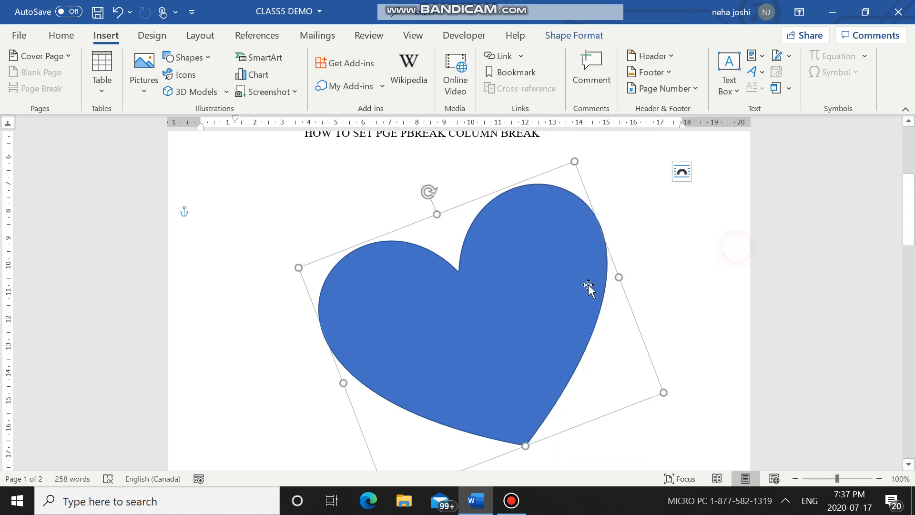
{"action": "right_click", "coordinate": [497, 268]}
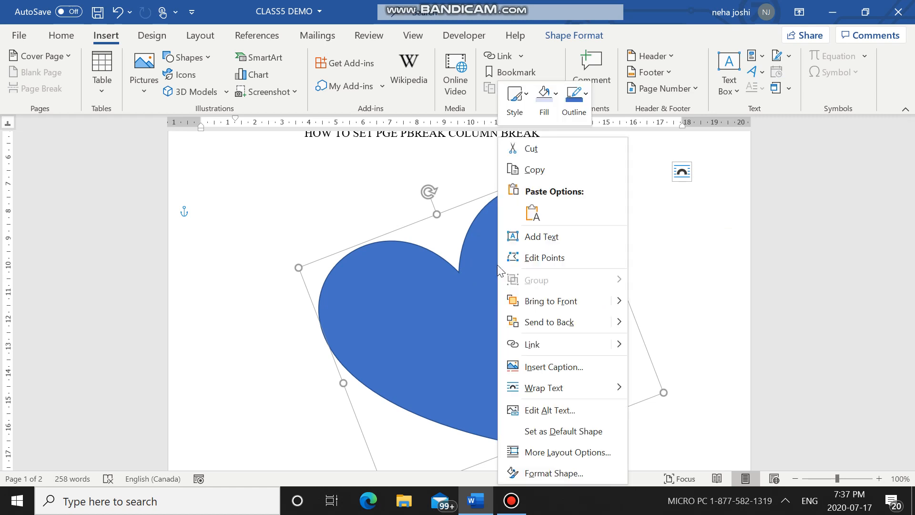
{"action": "left_click", "coordinate": [562, 235]}
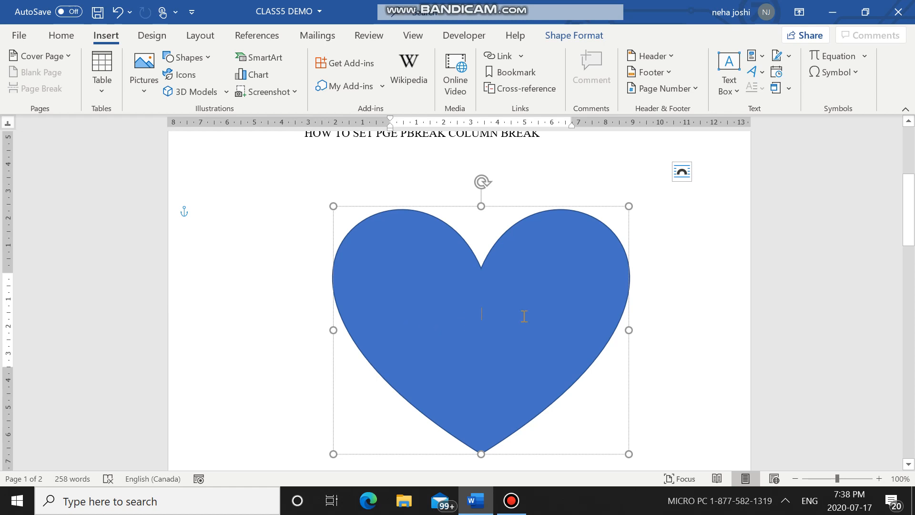
{"action": "type", "text": "HELLO WORLD"}
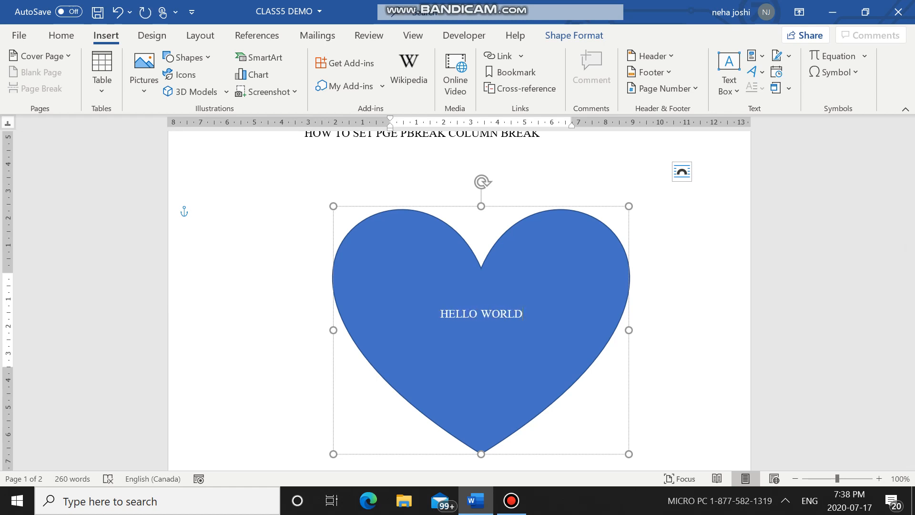
Step: Change the heart's text to "HELLO TO THE WORLD OF COMPUTERS" and rotate the heart counter-clockwise
{"action": "key", "text": "BackSpace"}
{"action": "key", "text": "BackSpace"}
{"action": "key", "text": "BackSpace"}
{"action": "key", "text": "BackSpace"}
{"action": "key", "text": "BackSpace"}
{"action": "type", "text": "T"}
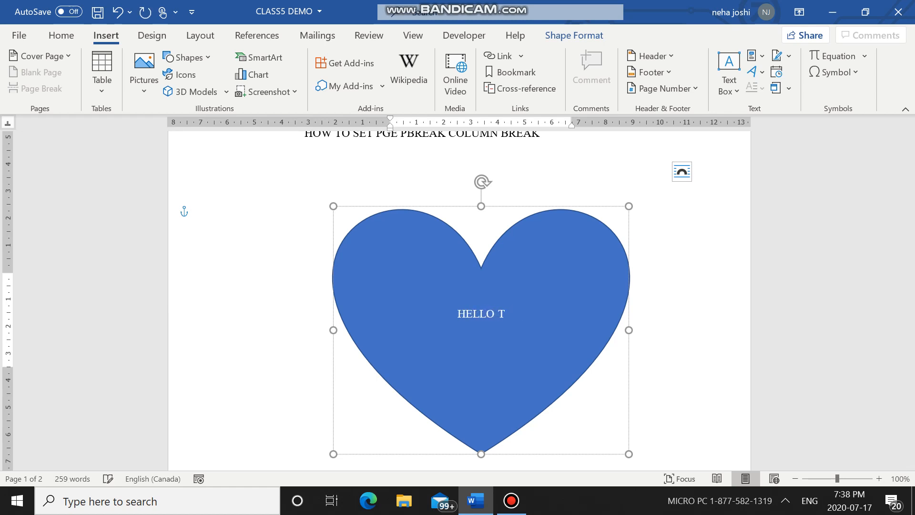
{"action": "type", "text": "O THE WORLD O"}
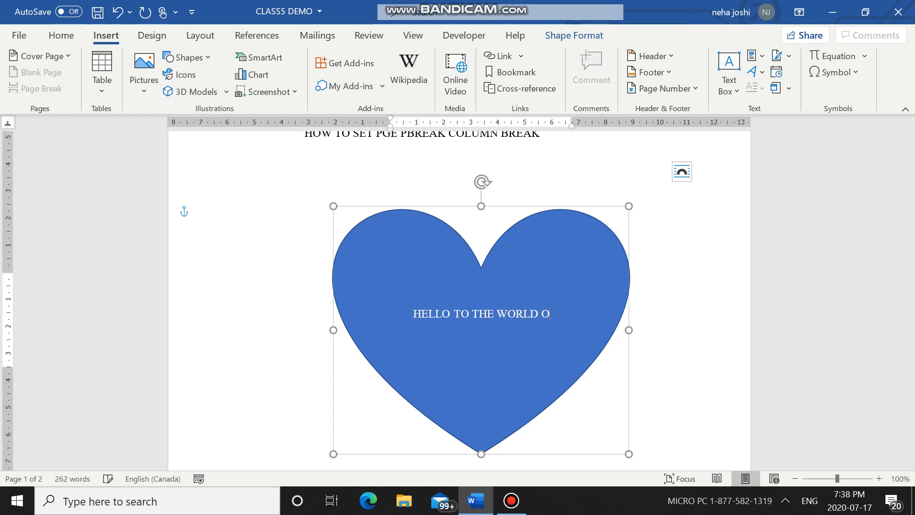
{"action": "type", "text": "F COMPUTERS"}
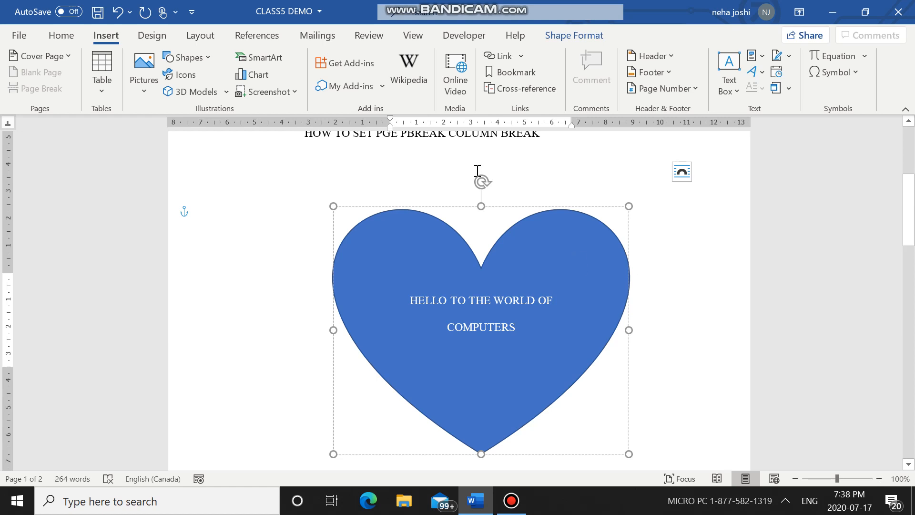
{"action": "left_click_drag", "start_coordinate": [481, 182], "coordinate": [470, 191]}
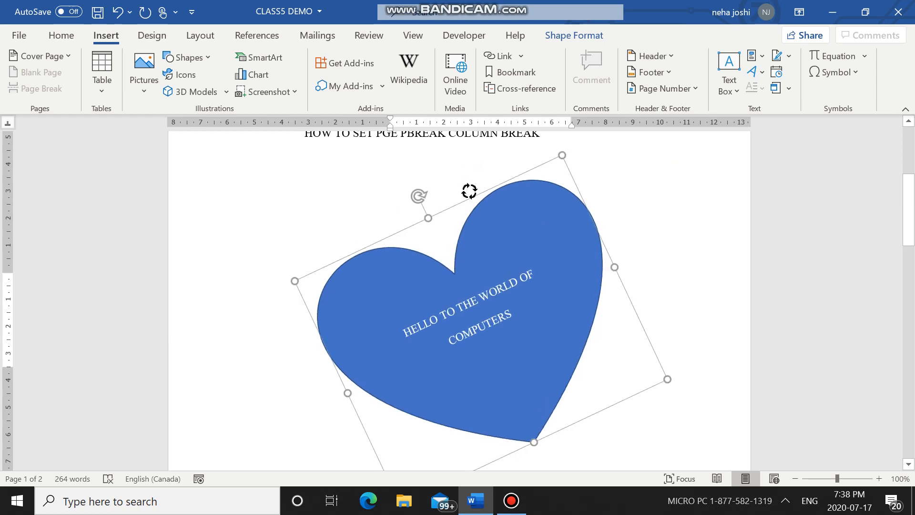
{"action": "left_click", "coordinate": [694, 432]}
Step: Look through the pages around and below the heart for blank drawing space
{"action": "scroll", "coordinate": [626, 414], "scroll_direction": "down", "scroll_amount": 1}
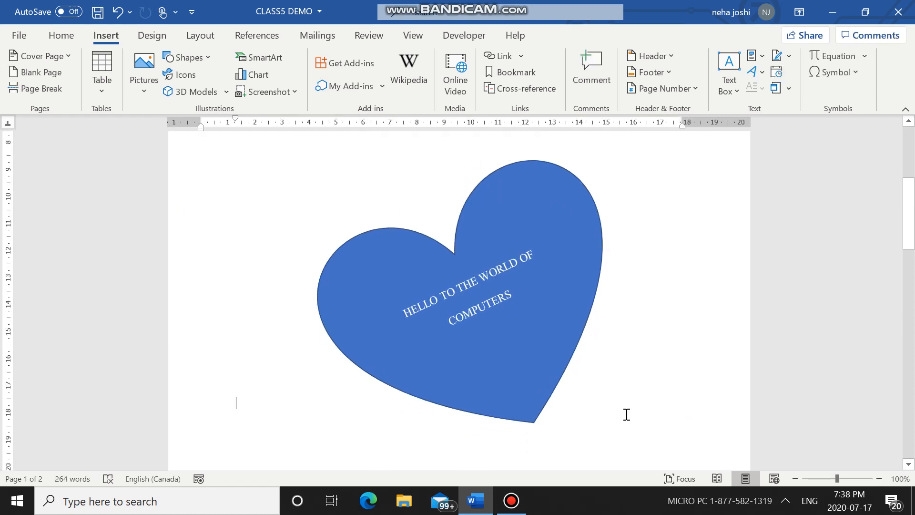
{"action": "scroll", "coordinate": [619, 410], "scroll_direction": "down", "scroll_amount": 3}
{"action": "scroll", "coordinate": [617, 409], "scroll_direction": "up", "scroll_amount": 5}
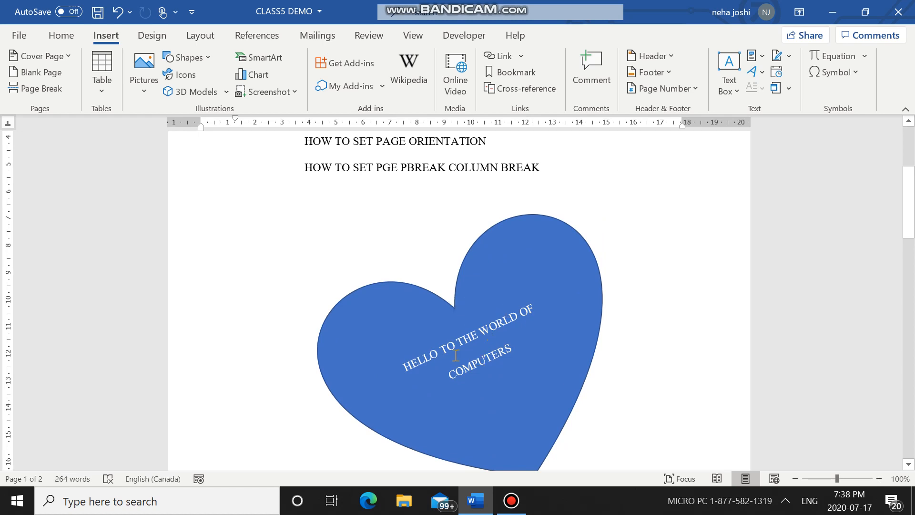
{"action": "scroll", "coordinate": [456, 355], "scroll_direction": "down", "scroll_amount": 5}
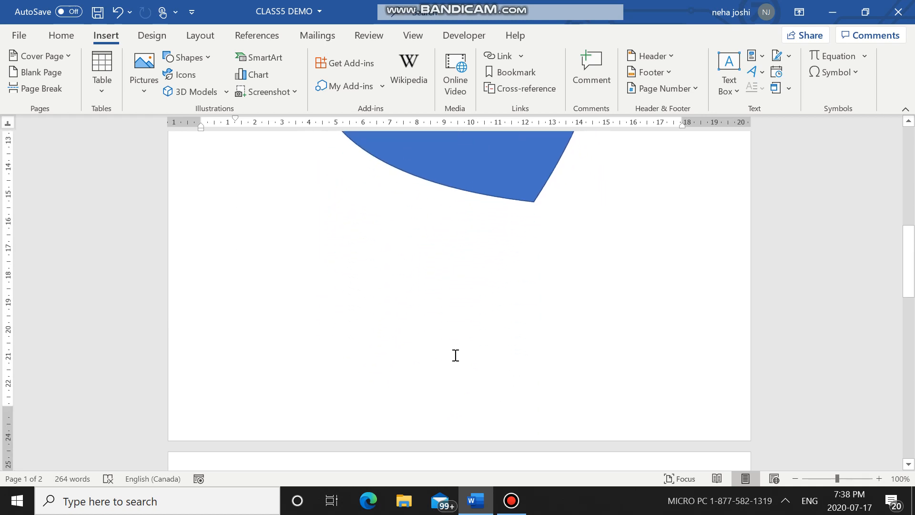
{"action": "scroll", "coordinate": [456, 355], "scroll_direction": "up", "scroll_amount": 4}
{"action": "scroll", "coordinate": [455, 355], "scroll_direction": "down", "scroll_amount": 2}
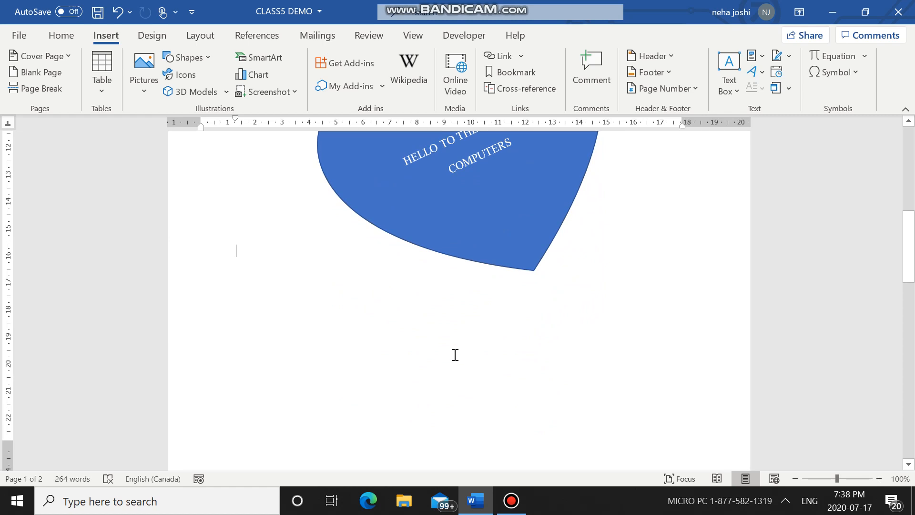
{"action": "scroll", "coordinate": [455, 355], "scroll_direction": "down", "scroll_amount": 9}
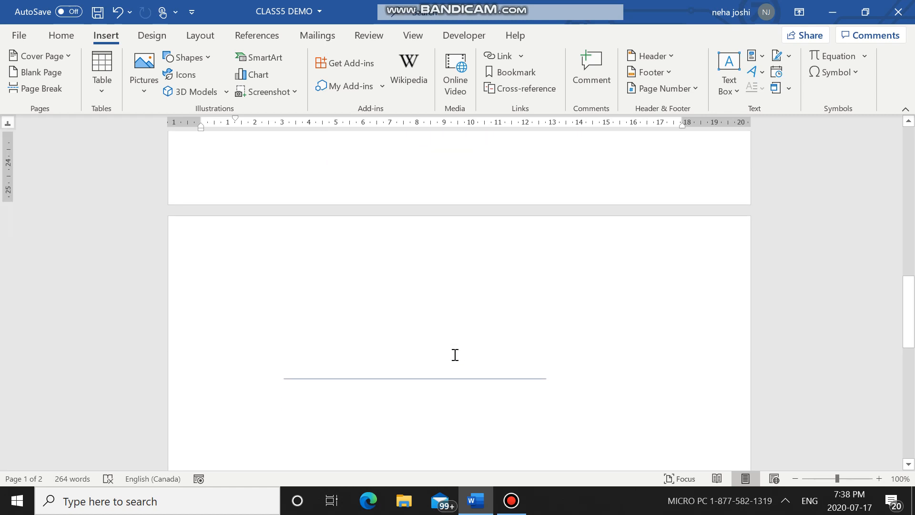
{"action": "scroll", "coordinate": [455, 355], "scroll_direction": "up", "scroll_amount": 5}
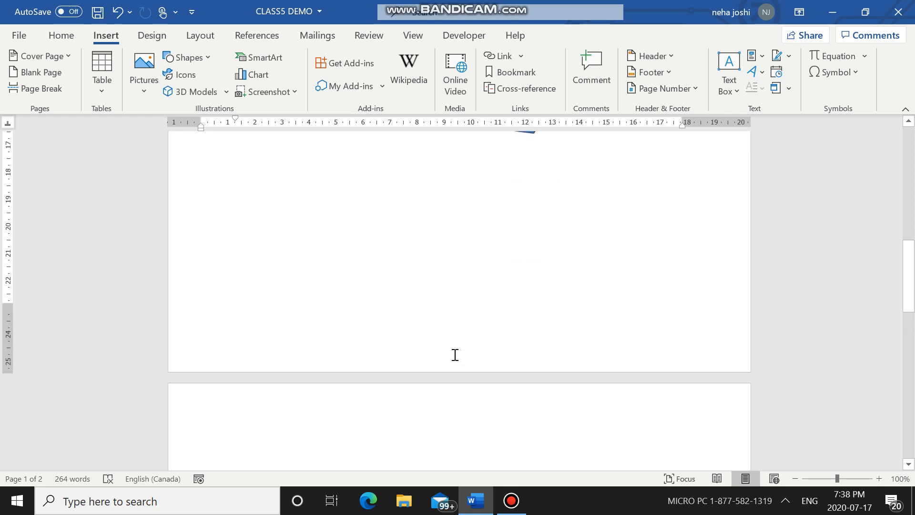
{"action": "scroll", "coordinate": [455, 355], "scroll_direction": "up", "scroll_amount": 4}
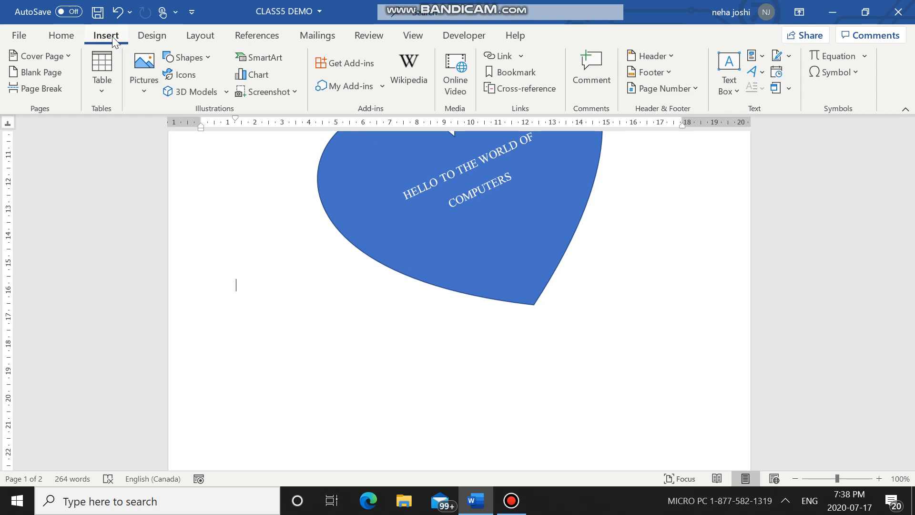
Step: Draw a house gable below the heart from two lines sloping down from a shared apex, each about 1.83 cm high and 1.6 cm wide
{"action": "left_click", "coordinate": [183, 57]}
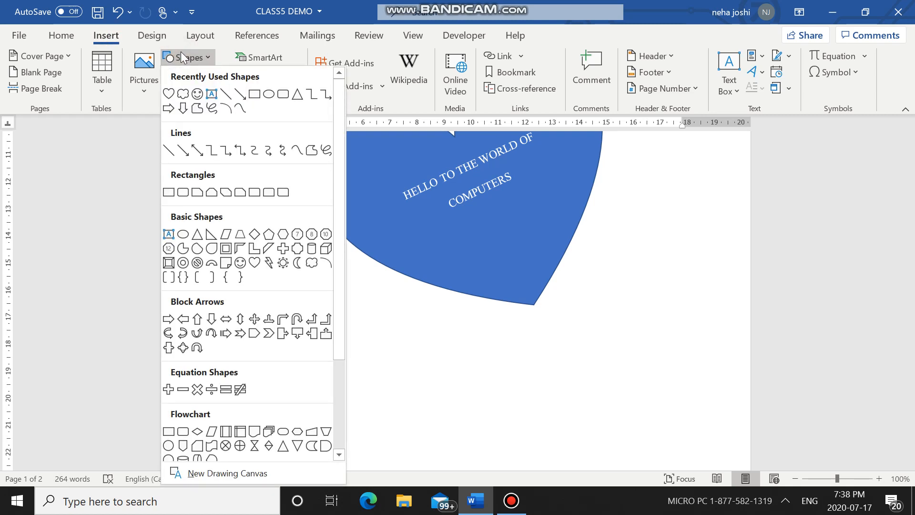
{"action": "left_click", "coordinate": [223, 98]}
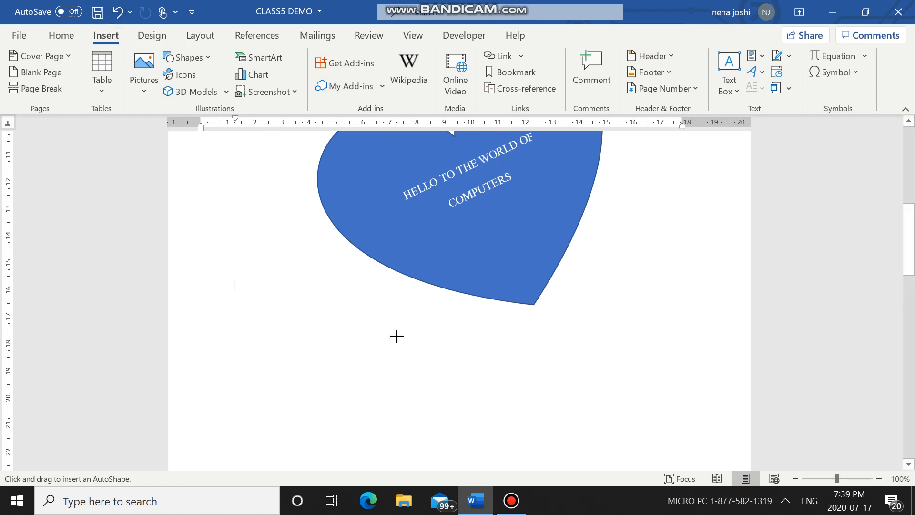
{"action": "left_click", "coordinate": [324, 355]}
{"action": "left_click_drag", "start_coordinate": [324, 355], "coordinate": [282, 405]}
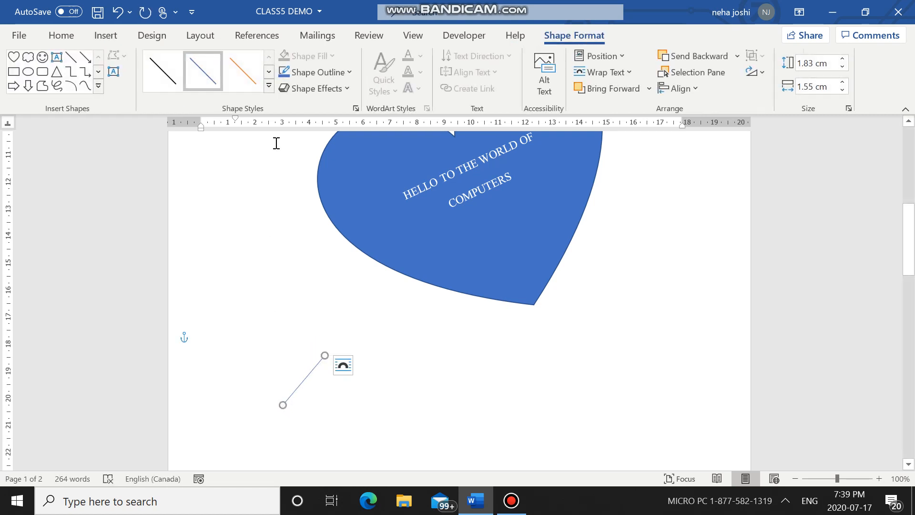
{"action": "left_click", "coordinate": [115, 40]}
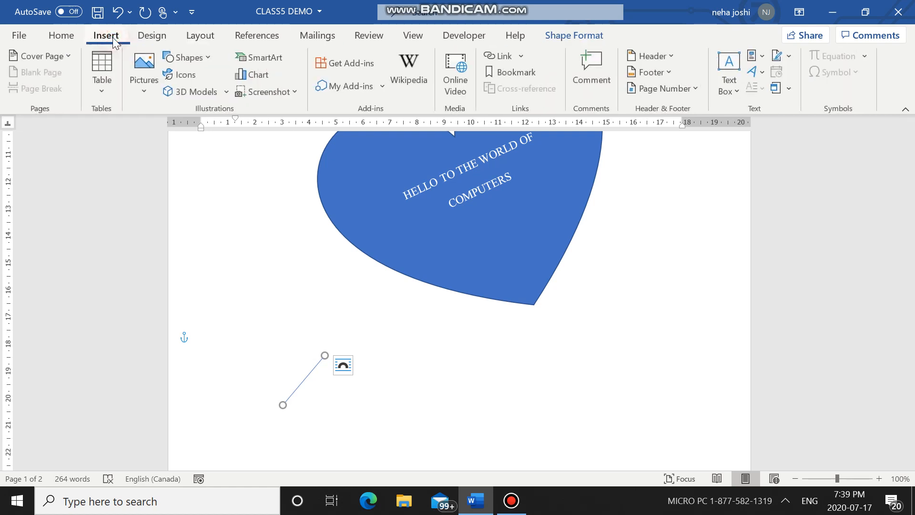
{"action": "left_click", "coordinate": [184, 58]}
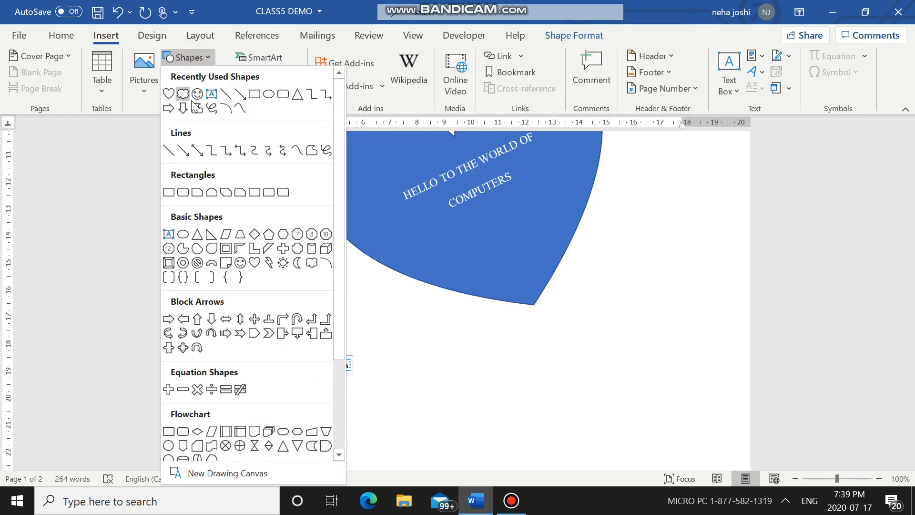
{"action": "left_click", "coordinate": [220, 95]}
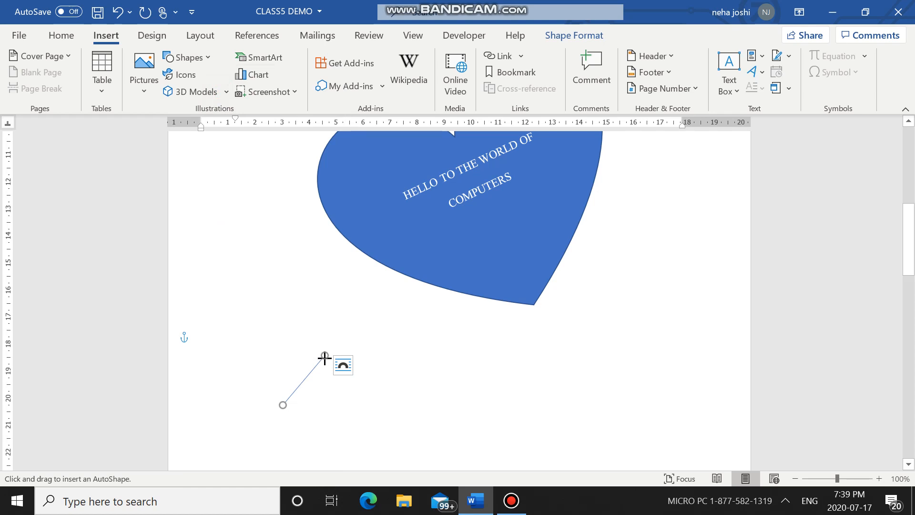
{"action": "left_click_drag", "start_coordinate": [324, 355], "coordinate": [367, 404]}
Step: Draw a horizontal roof ridge about 6.44 cm long rightward from the gable apex, and a sloping roof end about 1.57 cm high by 1.68 cm wide
{"action": "left_click", "coordinate": [70, 58]}
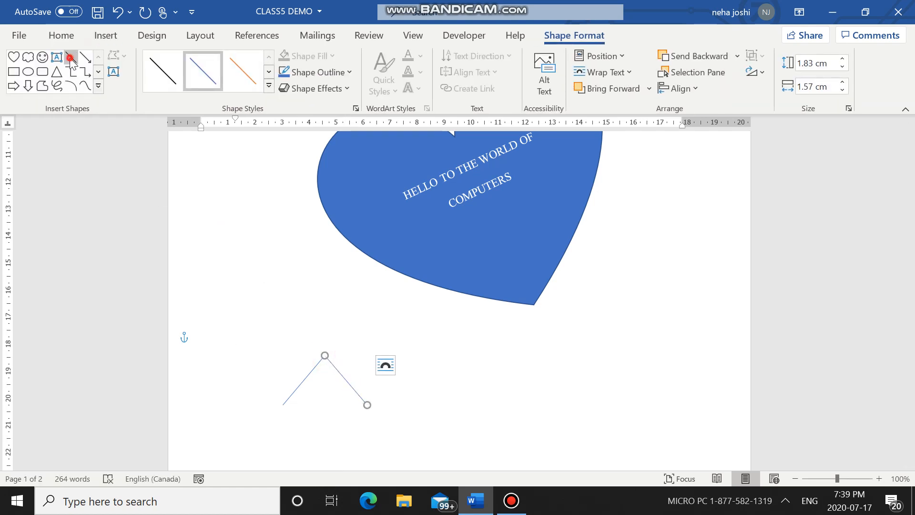
{"action": "left_click_drag", "start_coordinate": [323, 355], "coordinate": [498, 355]}
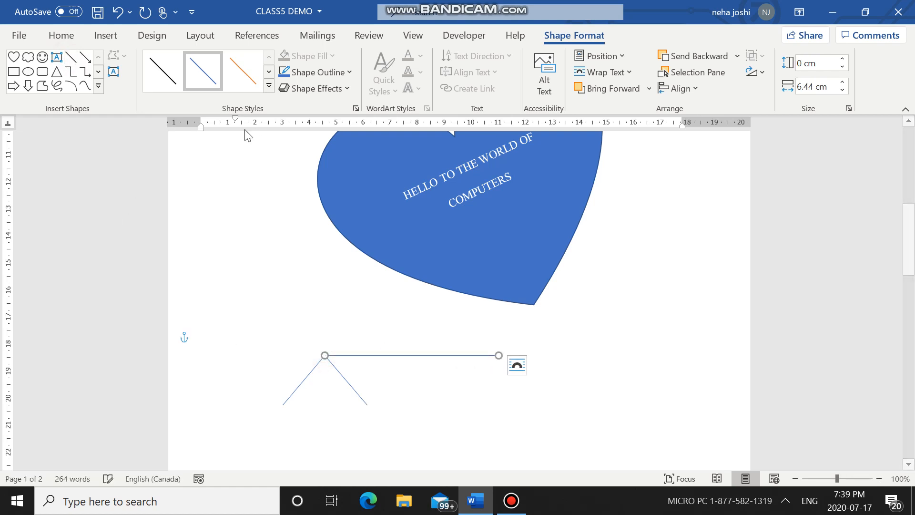
{"action": "left_click", "coordinate": [71, 57]}
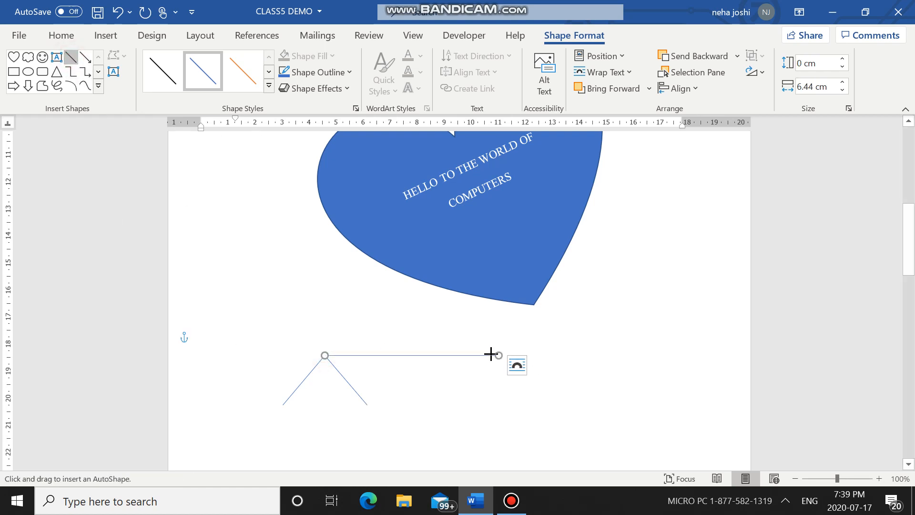
{"action": "left_click_drag", "start_coordinate": [498, 354], "coordinate": [541, 397]}
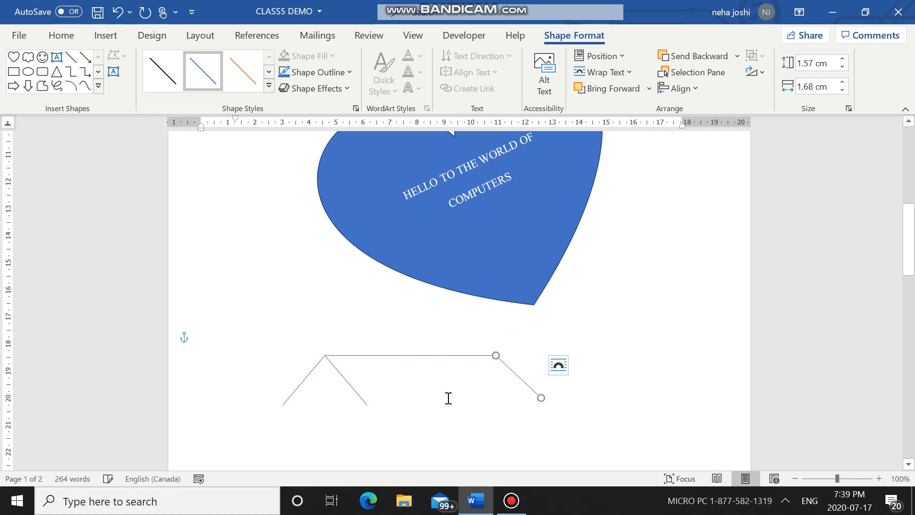
Step: Draw two wall lines down from the lower ends of the gable, about 2.21 cm and 2.31 cm high
{"action": "left_click", "coordinate": [70, 58]}
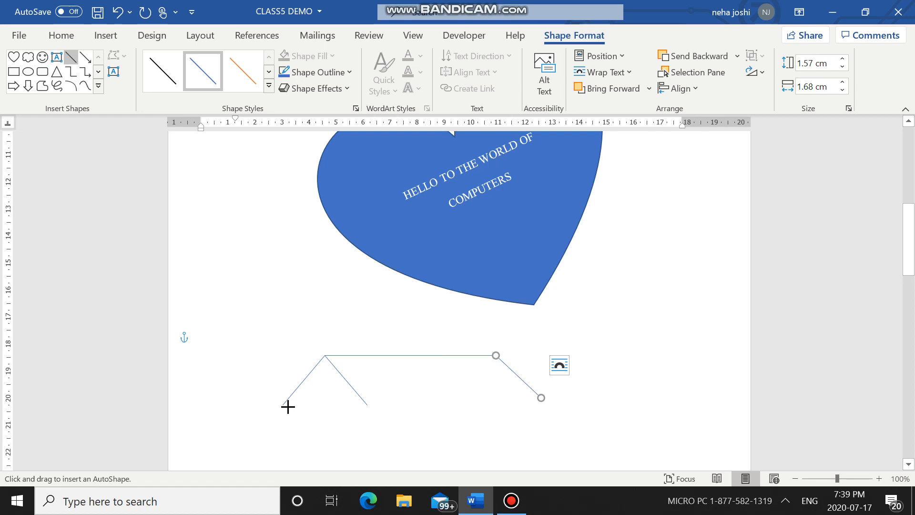
{"action": "left_click_drag", "start_coordinate": [285, 405], "coordinate": [285, 465]}
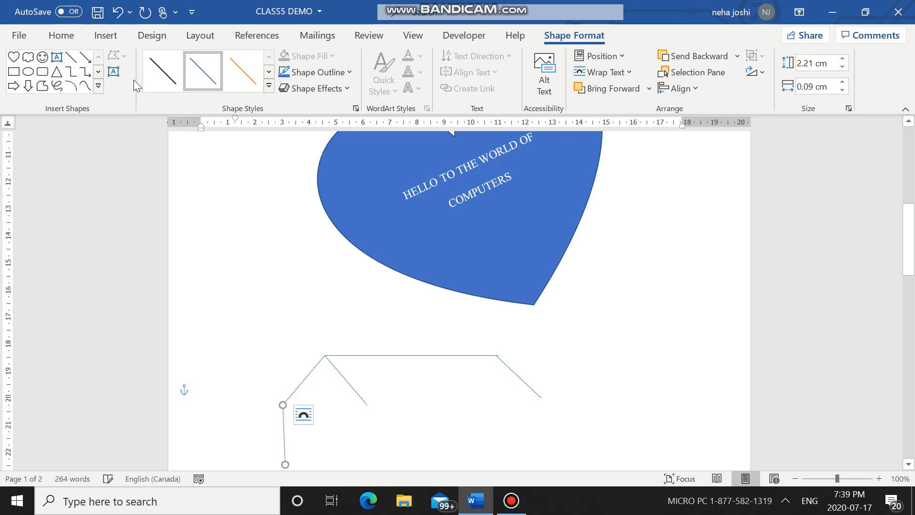
{"action": "left_click", "coordinate": [71, 58]}
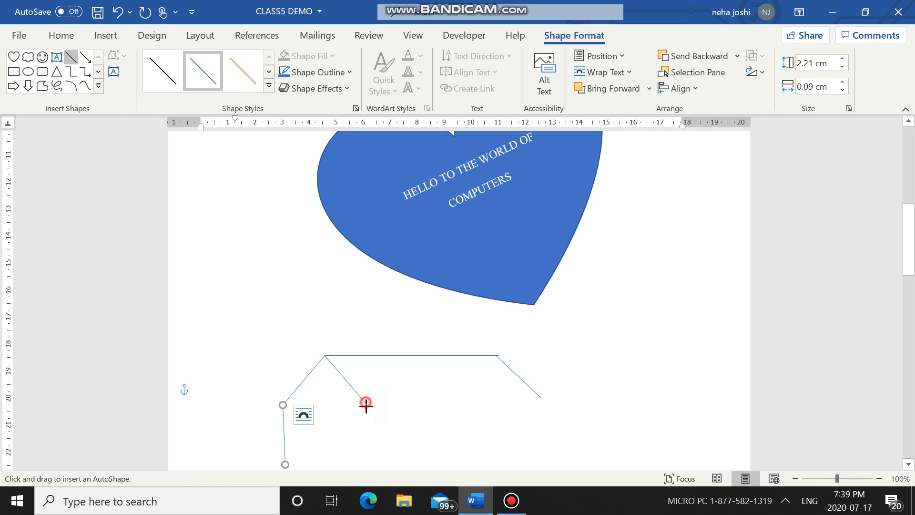
{"action": "left_click_drag", "start_coordinate": [367, 405], "coordinate": [367, 464]}
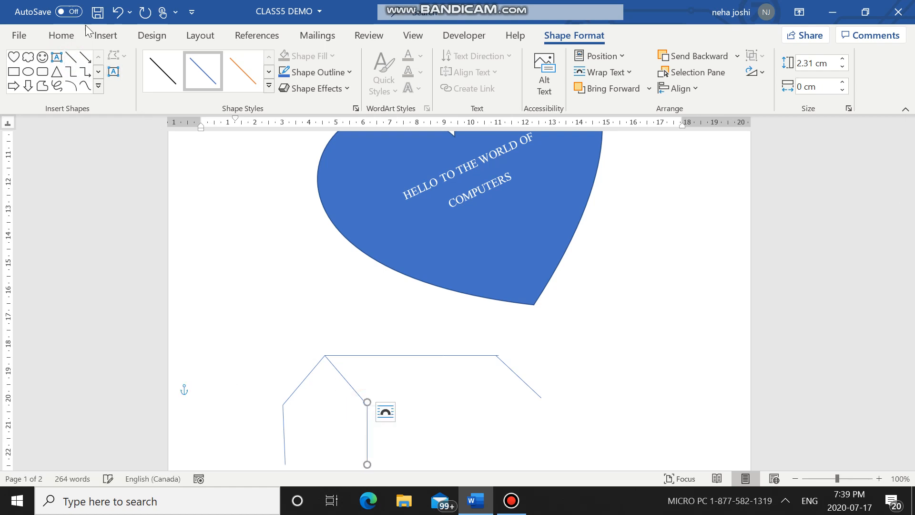
Step: Draw the eave line about 6.53 cm wide from the gable to the roof end, and a vertical end wall about 2.72 cm high below it
{"action": "left_click", "coordinate": [75, 61]}
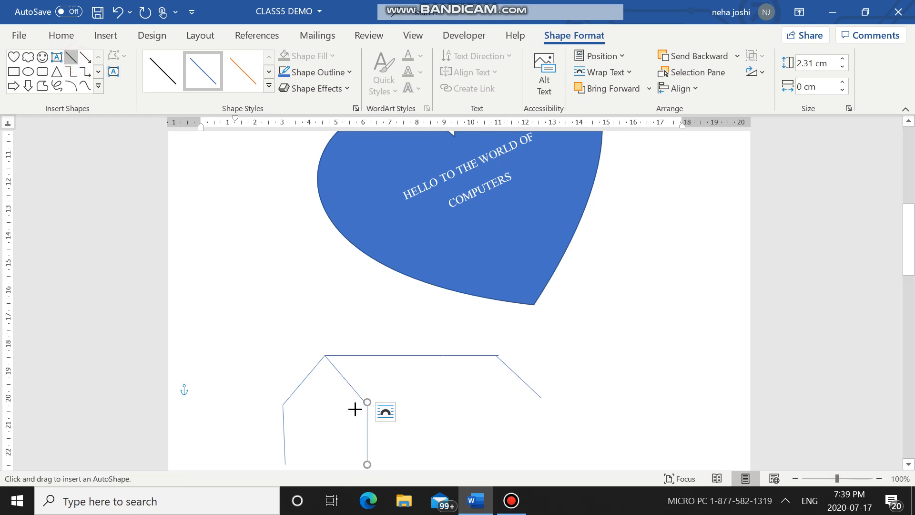
{"action": "left_click_drag", "start_coordinate": [365, 404], "coordinate": [541, 397]}
{"action": "left_click", "coordinate": [76, 57]}
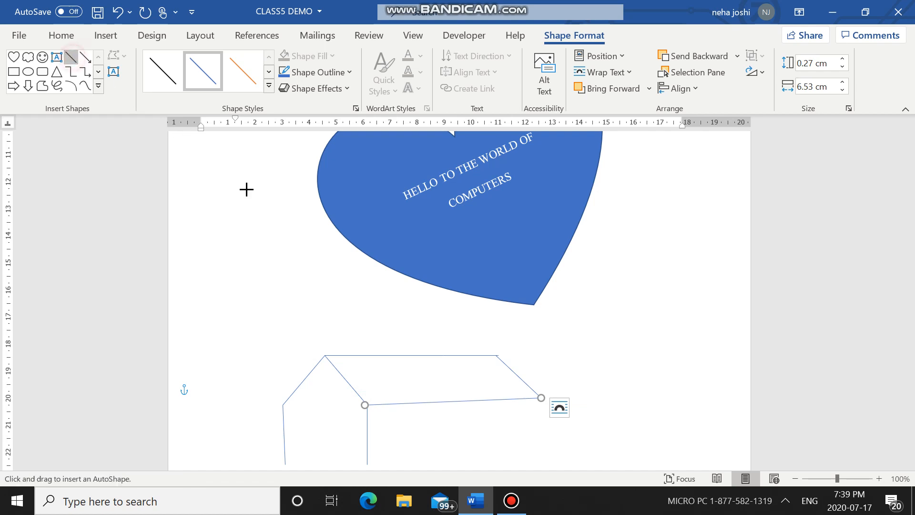
{"action": "mouse_move", "coordinate": [540, 401]}
{"action": "left_mouse_down"}
{"action": "mouse_move", "coordinate": [544, 470]}
{"action": "mouse_move", "coordinate": [541, 406]}
{"action": "left_mouse_up"}
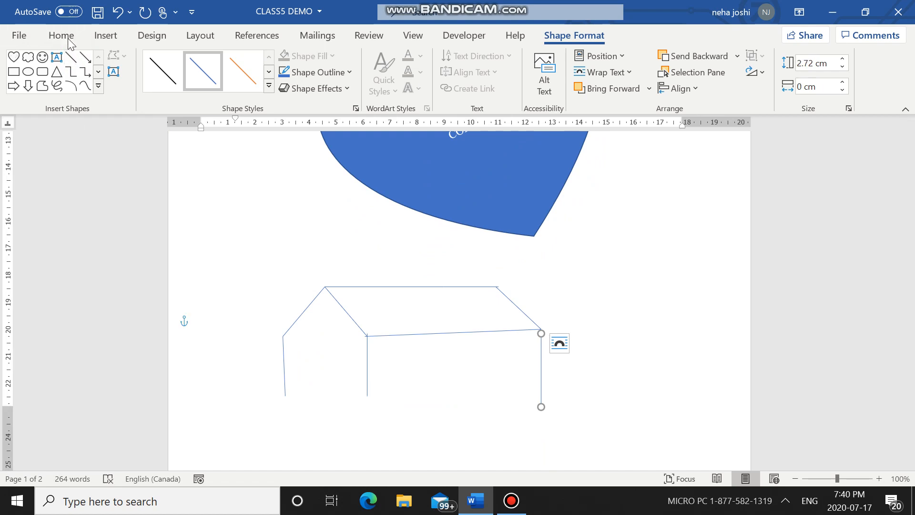
Step: Draw the base line of the house's long side wall and lengthen the middle wall line down to meet it
{"action": "left_click", "coordinate": [73, 58]}
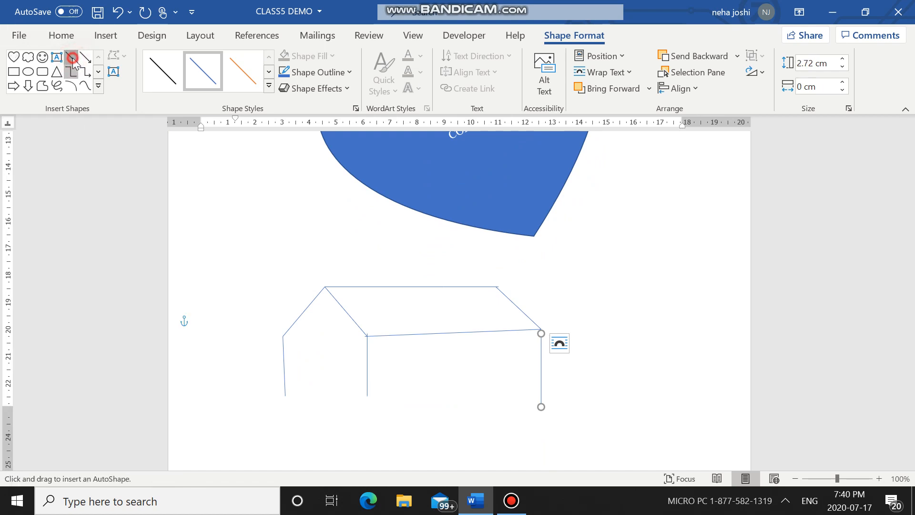
{"action": "left_click", "coordinate": [72, 58]}
{"action": "left_click", "coordinate": [73, 57]}
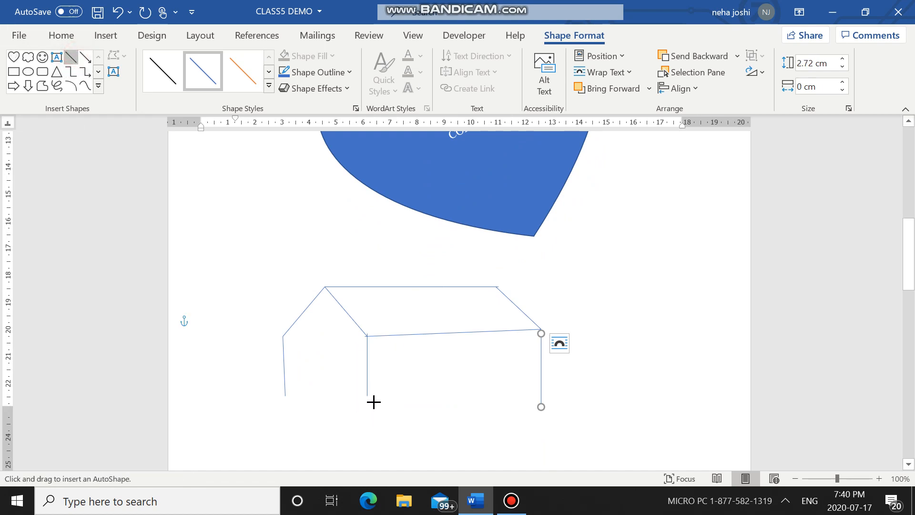
{"action": "left_click_drag", "start_coordinate": [369, 411], "coordinate": [540, 408]}
{"action": "left_click", "coordinate": [367, 363]}
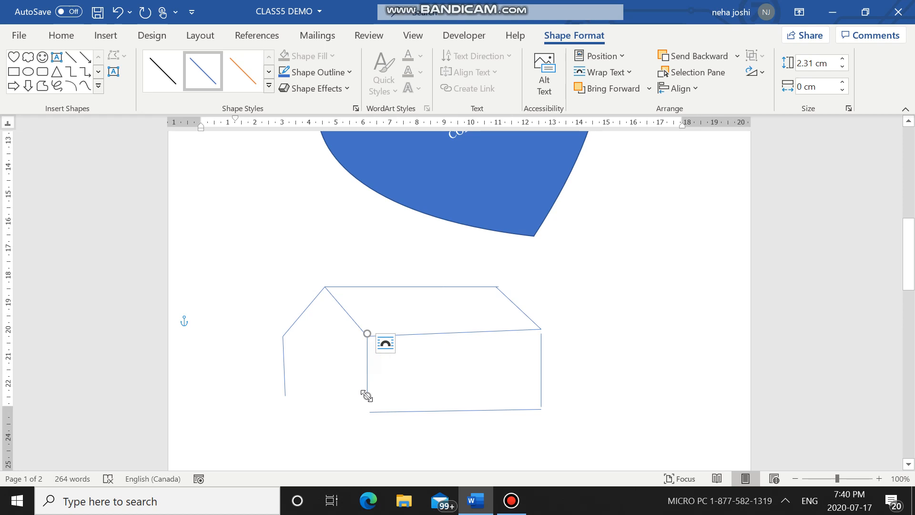
{"action": "left_click_drag", "start_coordinate": [367, 396], "coordinate": [367, 407]}
Step: Straighten and lengthen the left wall line to about 2.81 cm and draw a front base line about 3.44 cm long from its foot
{"action": "left_click", "coordinate": [287, 371]}
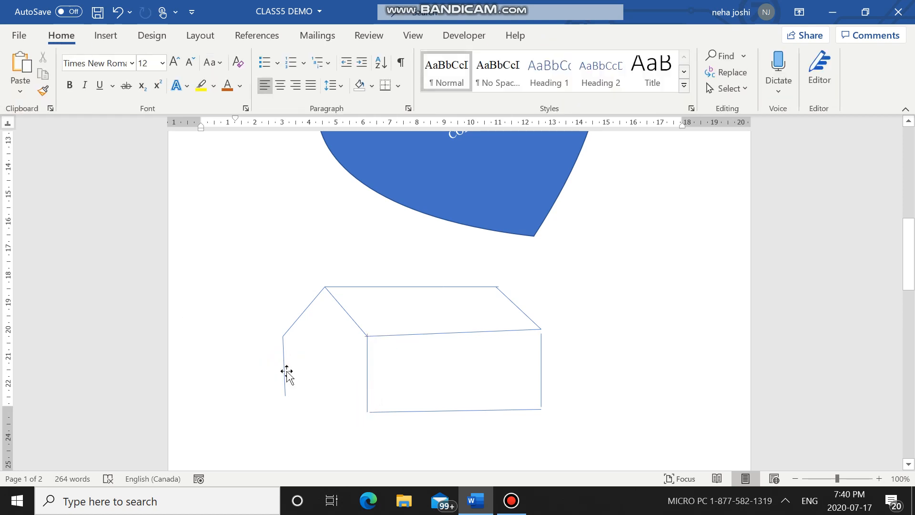
{"action": "left_click", "coordinate": [284, 371]}
{"action": "left_click_drag", "start_coordinate": [284, 396], "coordinate": [283, 410]}
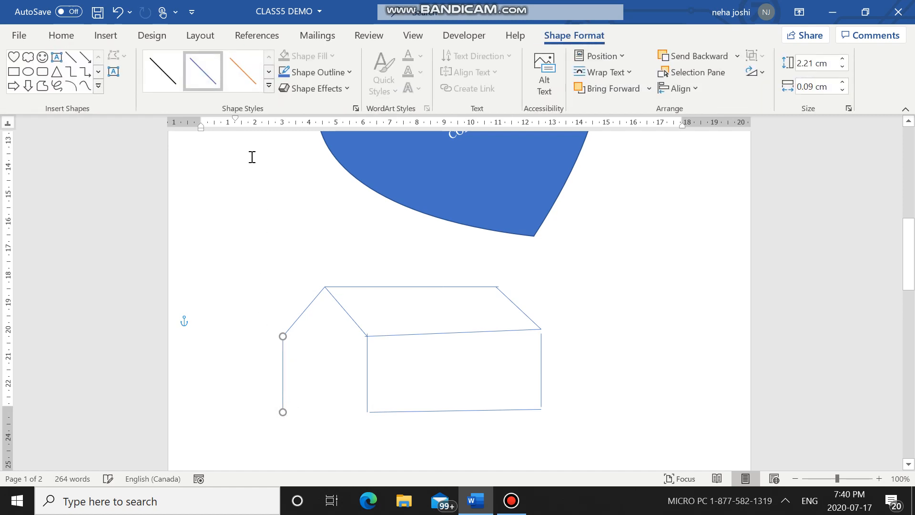
{"action": "left_click", "coordinate": [71, 57]}
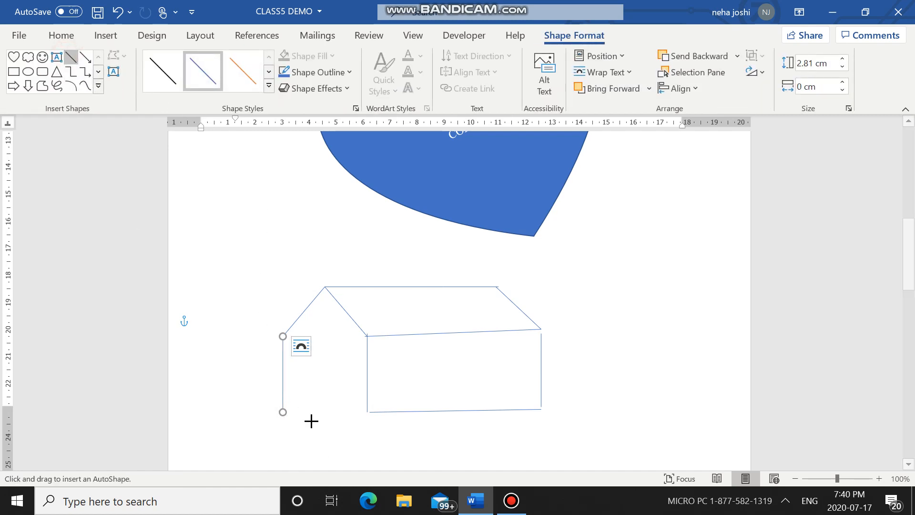
{"action": "left_click_drag", "start_coordinate": [285, 411], "coordinate": [378, 411]}
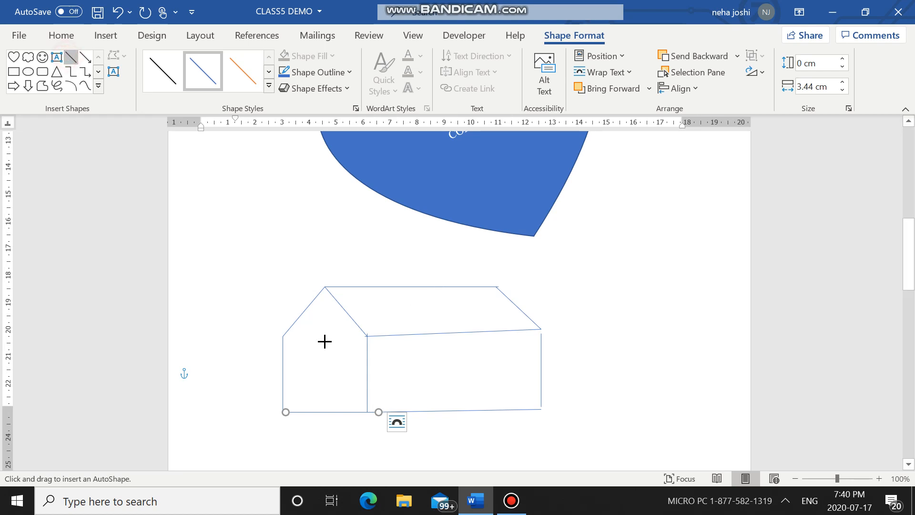
Step: Draw a line across the base of the house's gable, joining its two lower ends
{"action": "left_click_drag", "start_coordinate": [282, 335], "coordinate": [369, 335]}
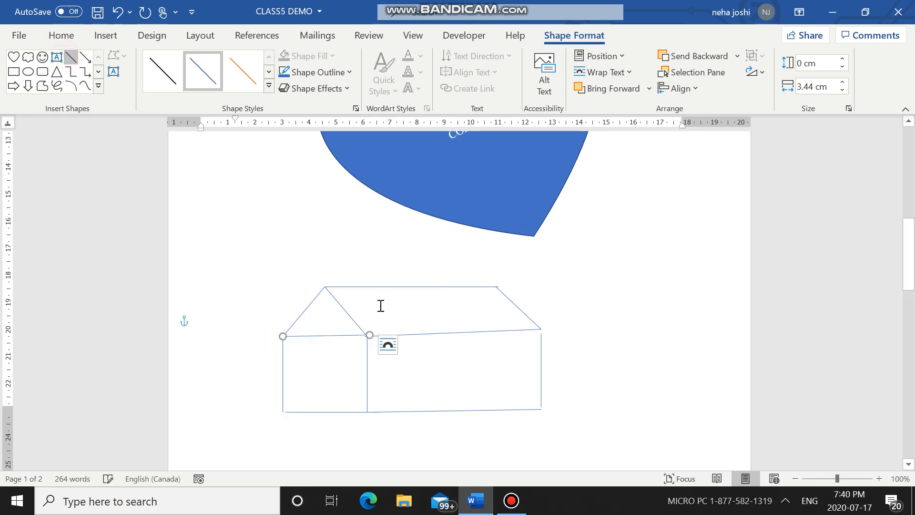
{"action": "left_click", "coordinate": [535, 331]}
{"action": "left_click", "coordinate": [541, 362]}
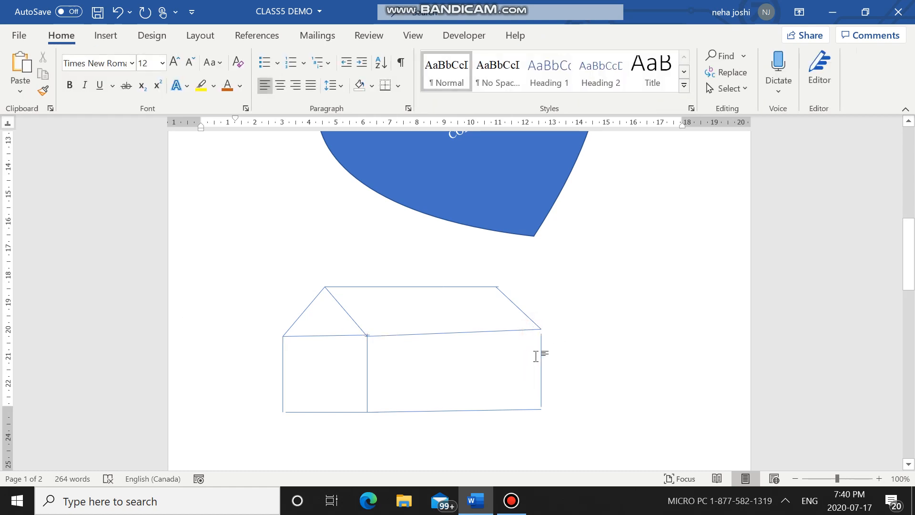
{"action": "left_click", "coordinate": [544, 352]}
Step: Draw a cloud shape about 5.35 cm wide beside the roof's far end and stretch it upward to about 3.48 cm high
{"action": "left_click", "coordinate": [97, 36]}
{"action": "left_click", "coordinate": [179, 56]}
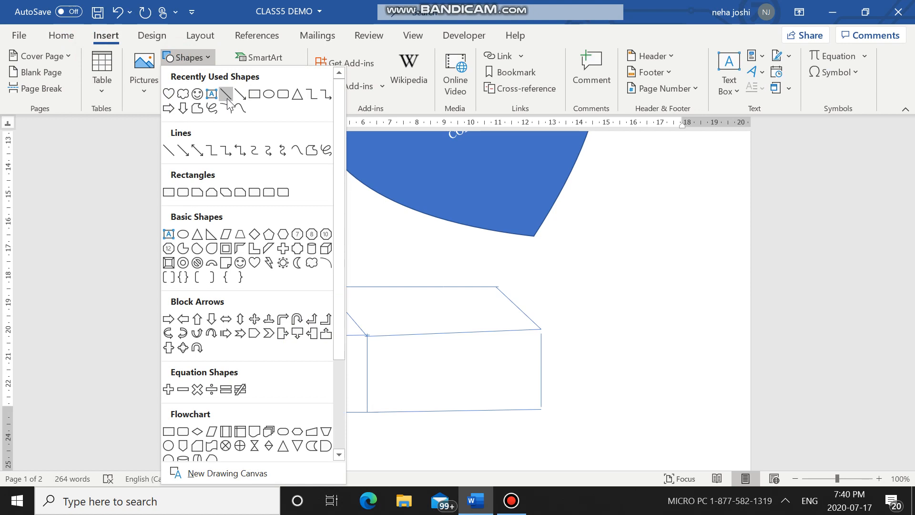
{"action": "left_click", "coordinate": [183, 94]}
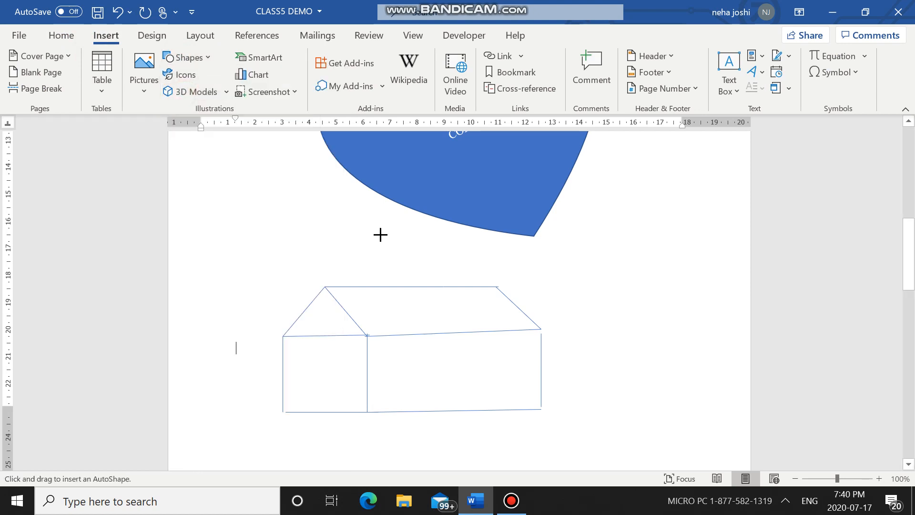
{"action": "mouse_move", "coordinate": [527, 265]}
{"action": "left_mouse_down"}
{"action": "mouse_move", "coordinate": [651, 262]}
{"action": "mouse_move", "coordinate": [672, 322]}
{"action": "left_mouse_up"}
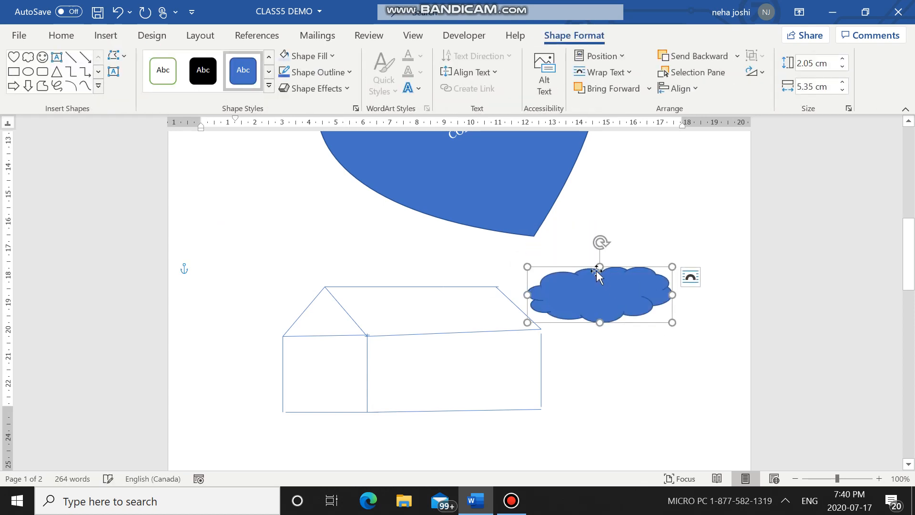
{"action": "left_click_drag", "start_coordinate": [600, 267], "coordinate": [600, 228]}
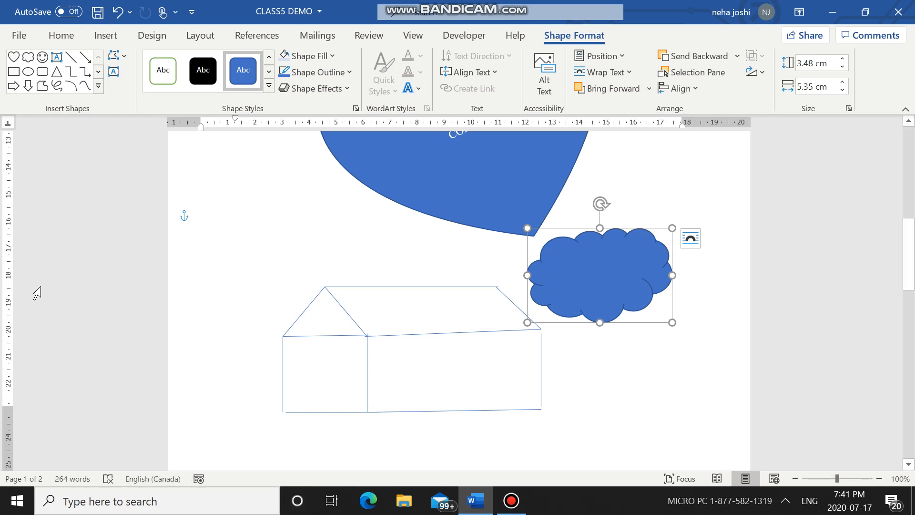
Step: Insert four blank lines between the chapter heading and the TOPICS line on the first page
{"action": "scroll", "coordinate": [36, 291], "scroll_direction": "down", "scroll_amount": 5}
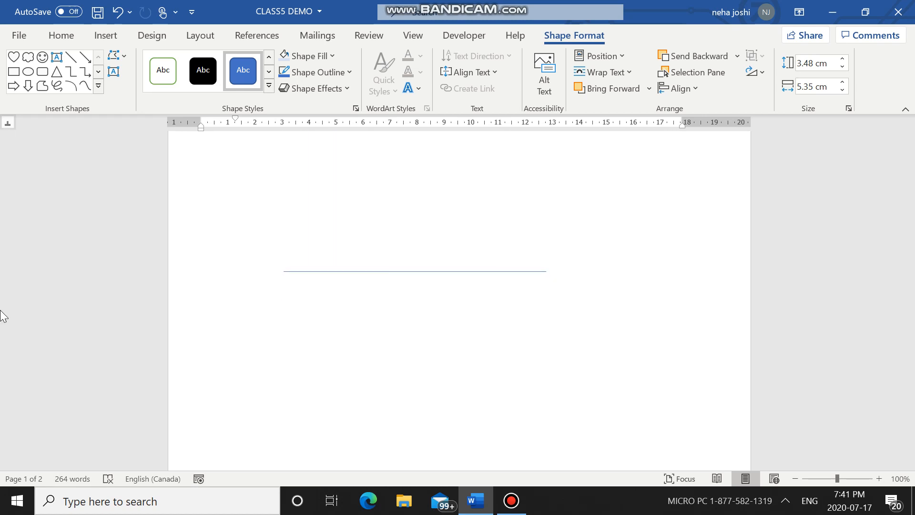
{"action": "scroll", "coordinate": [185, 303], "scroll_direction": "up", "scroll_amount": 15}
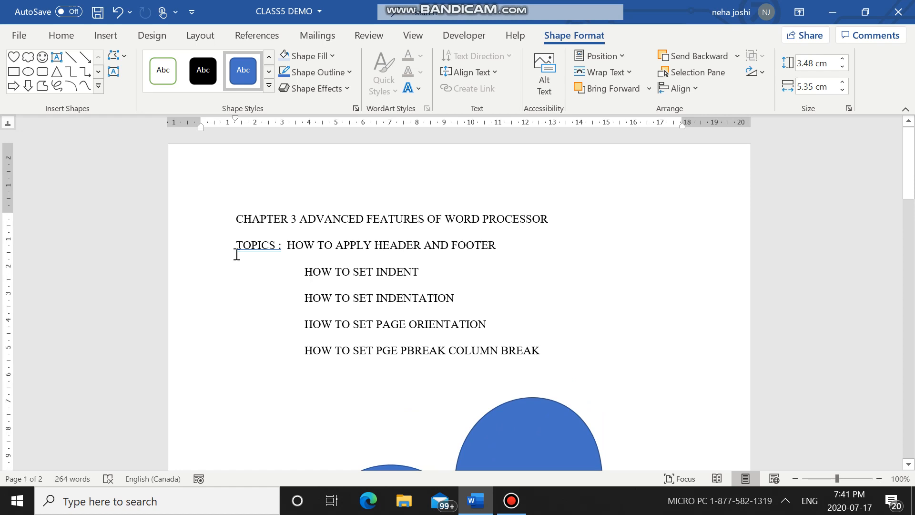
{"action": "left_click", "coordinate": [236, 253]}
{"action": "key", "text": "Return"}
{"action": "key", "text": "Return"}
{"action": "key", "text": "Return"}
{"action": "key", "text": "Return"}
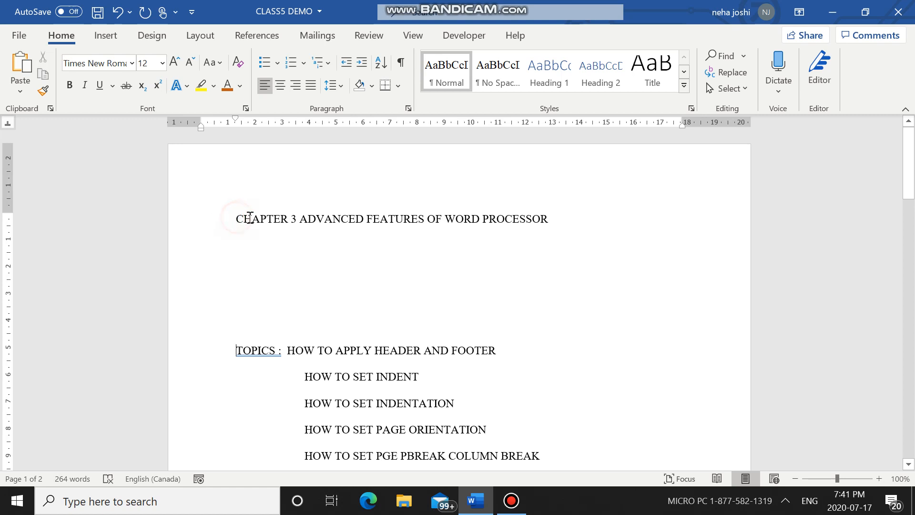
Step: Convert the heading "CHAPTER 3 ADVANCED FEATURES OF WORD PROCESSOR" to WordArt in the light orange fill style with orange outline
{"action": "left_click_drag", "start_coordinate": [249, 216], "coordinate": [631, 206]}
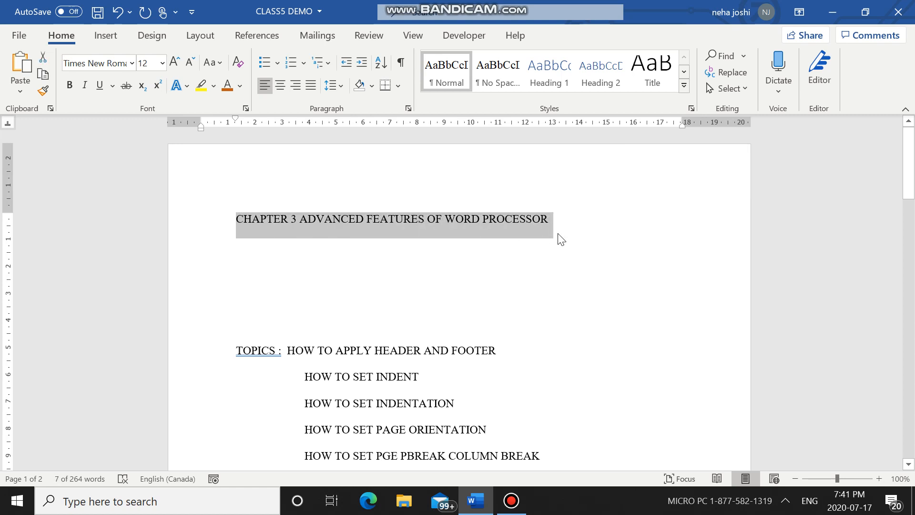
{"action": "left_click", "coordinate": [105, 36]}
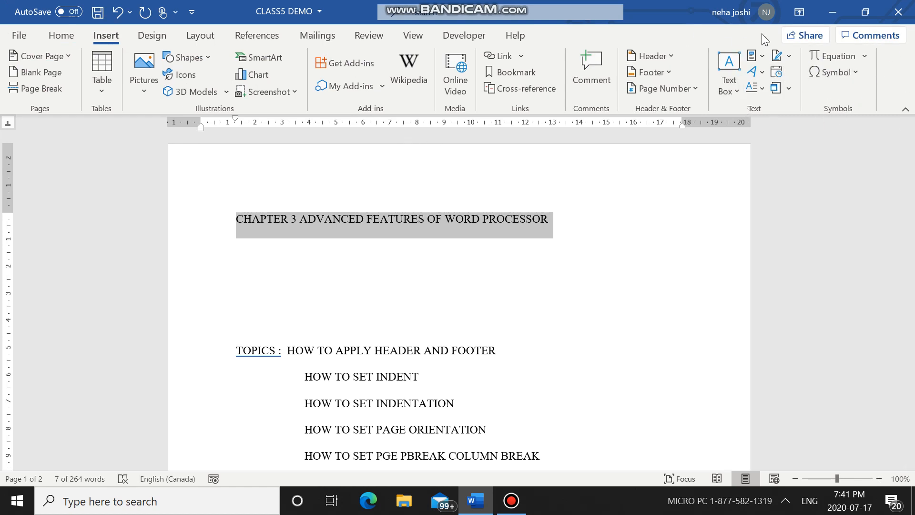
{"action": "left_click", "coordinate": [762, 73]}
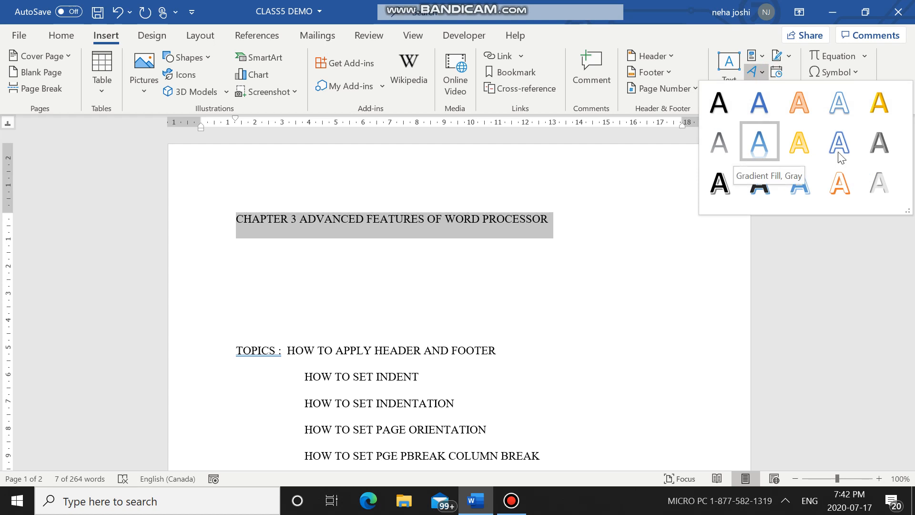
{"action": "left_click", "coordinate": [800, 113]}
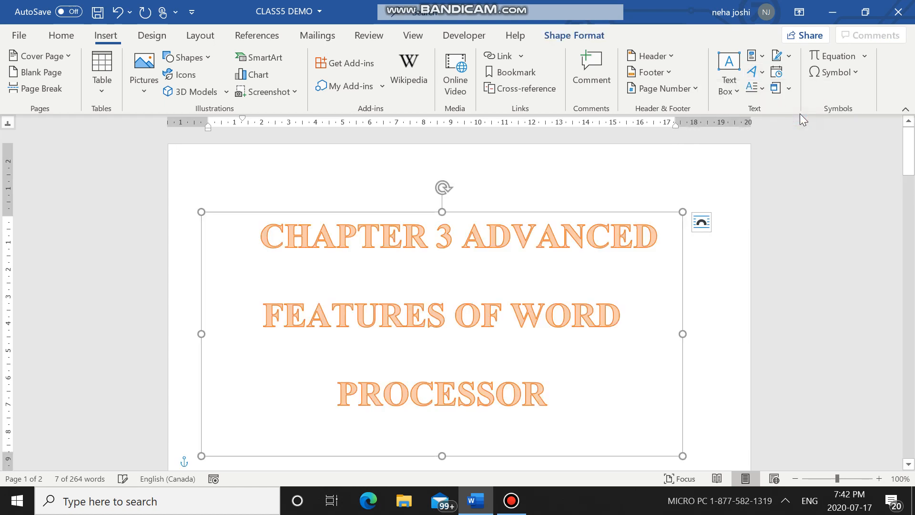
Step: Reduce the WordArt heading box to about 4.64 cm high and 16.65 cm wide, shifting it slightly to the right
{"action": "scroll", "coordinate": [420, 347], "scroll_direction": "down", "scroll_amount": 3}
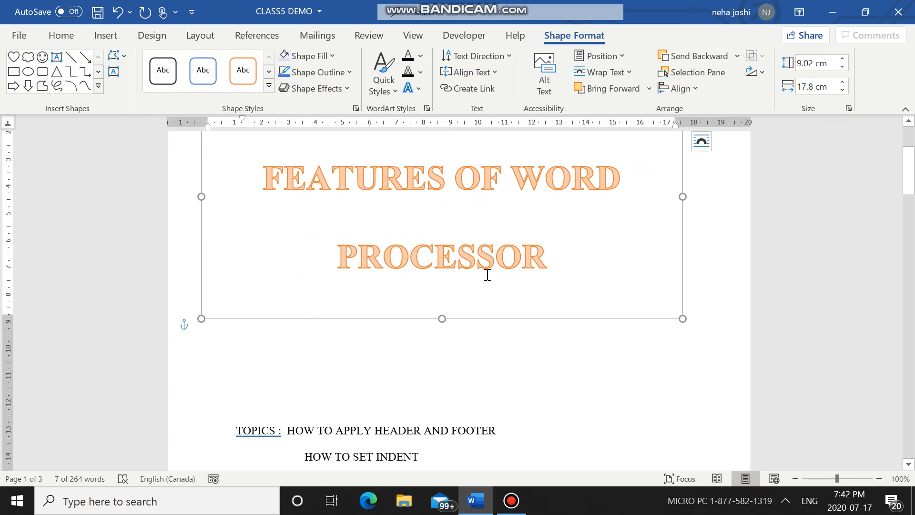
{"action": "left_click_drag", "start_coordinate": [441, 318], "coordinate": [441, 200]}
{"action": "scroll", "coordinate": [459, 231], "scroll_direction": "up", "scroll_amount": 3}
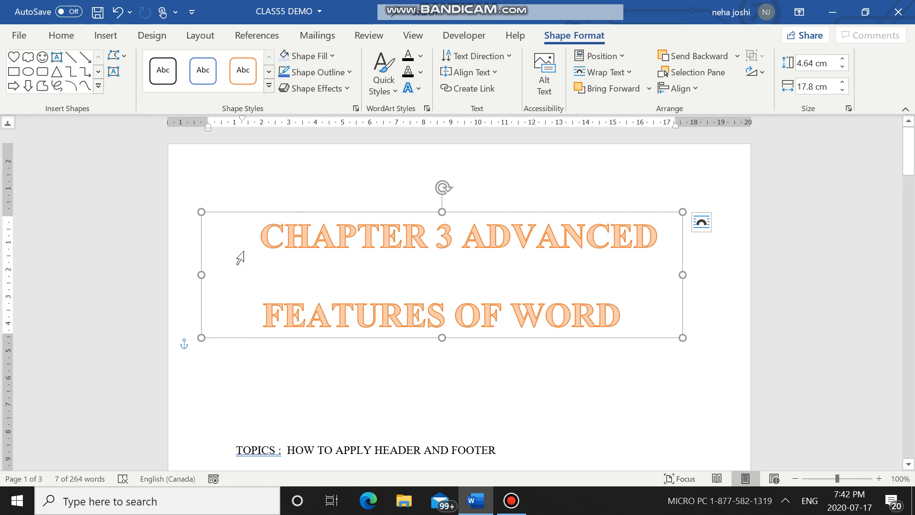
{"action": "left_click_drag", "start_coordinate": [202, 274], "coordinate": [223, 265]}
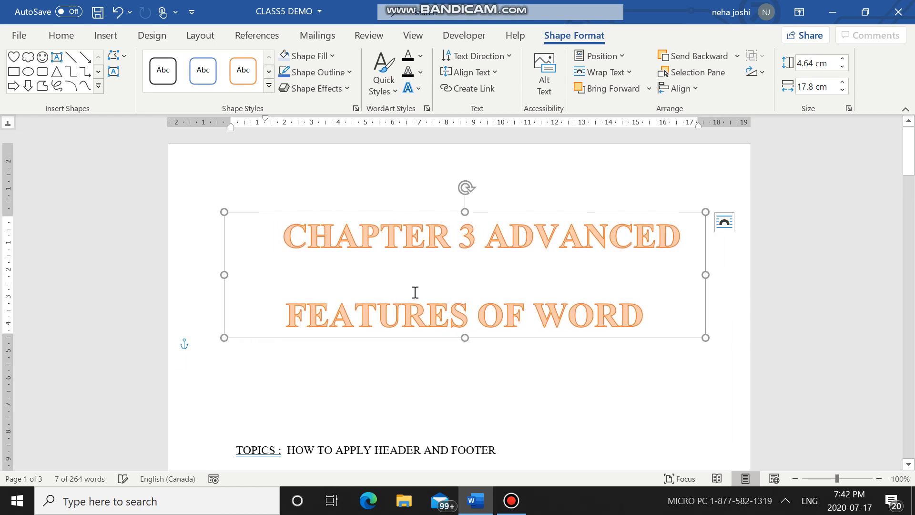
{"action": "left_click_drag", "start_coordinate": [704, 275], "coordinate": [674, 275]}
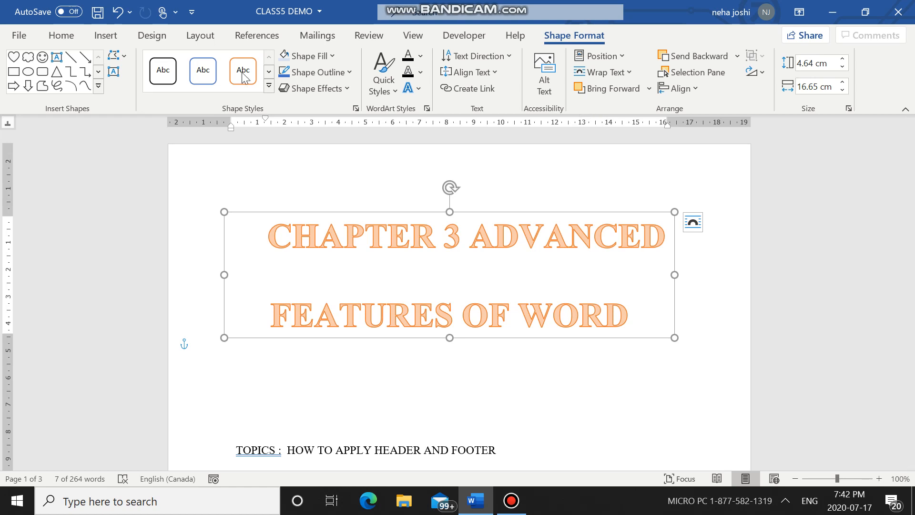
Step: Try inserting the heading as WordArt in the black fill style with shadow, and undo it
{"action": "left_click", "coordinate": [112, 37]}
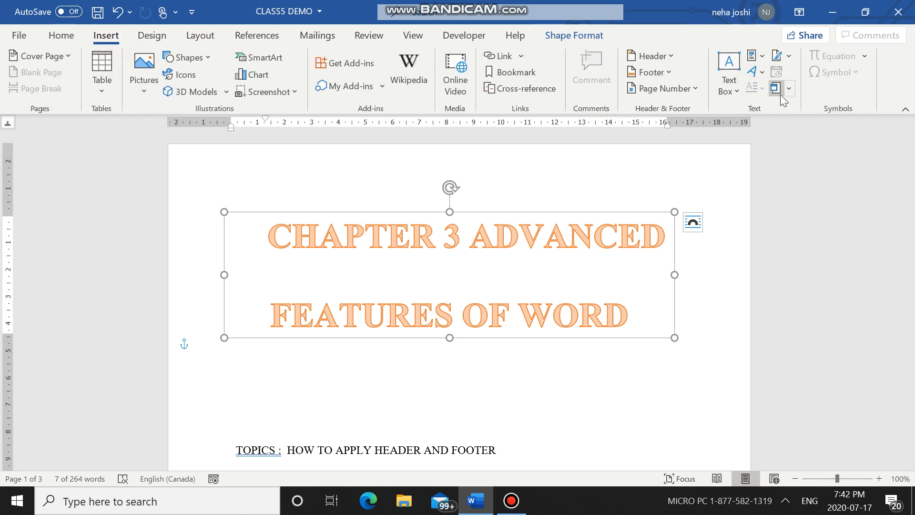
{"action": "left_click", "coordinate": [763, 70]}
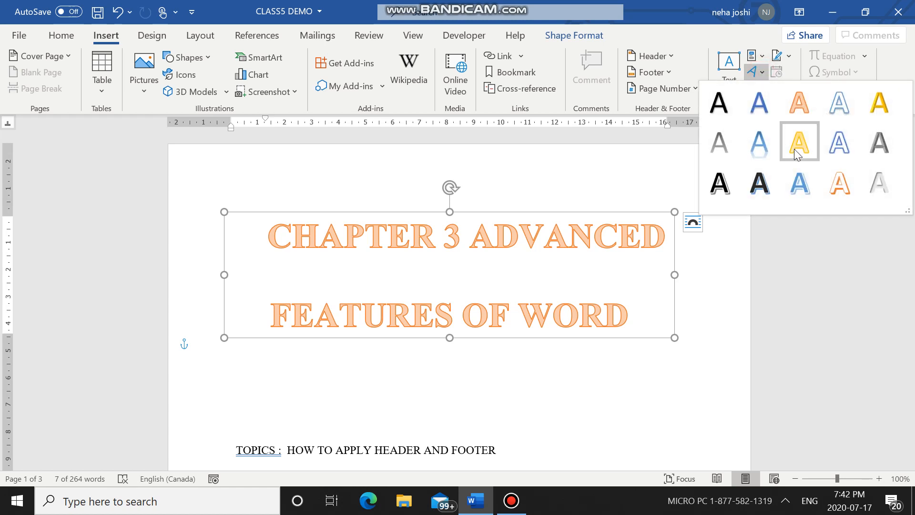
{"action": "left_click", "coordinate": [727, 113]}
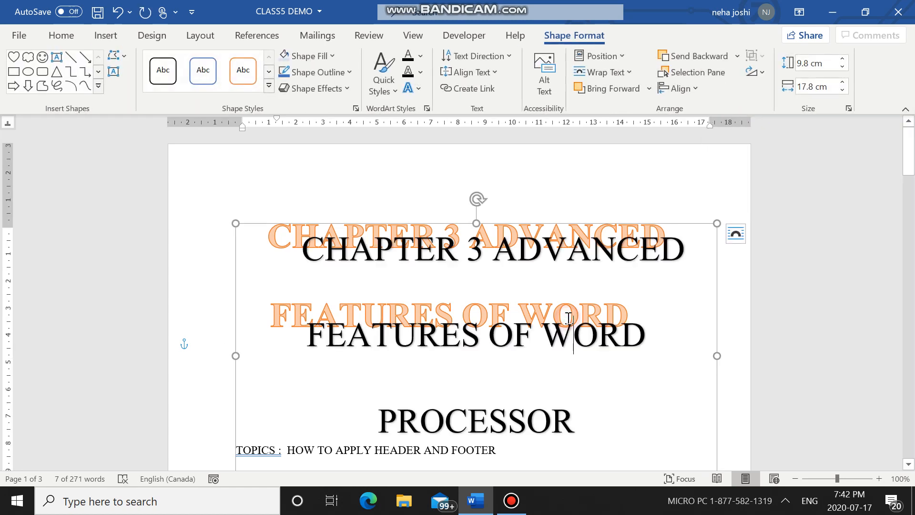
{"action": "left_click", "coordinate": [476, 199]}
{"action": "key", "text": "ctrl+z"}
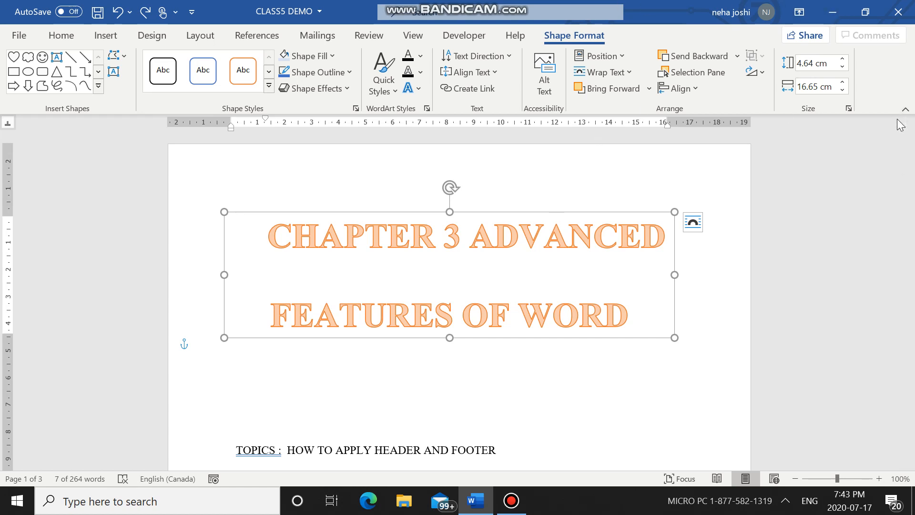
{"action": "scroll", "coordinate": [903, 138], "scroll_direction": "down", "scroll_amount": 12}
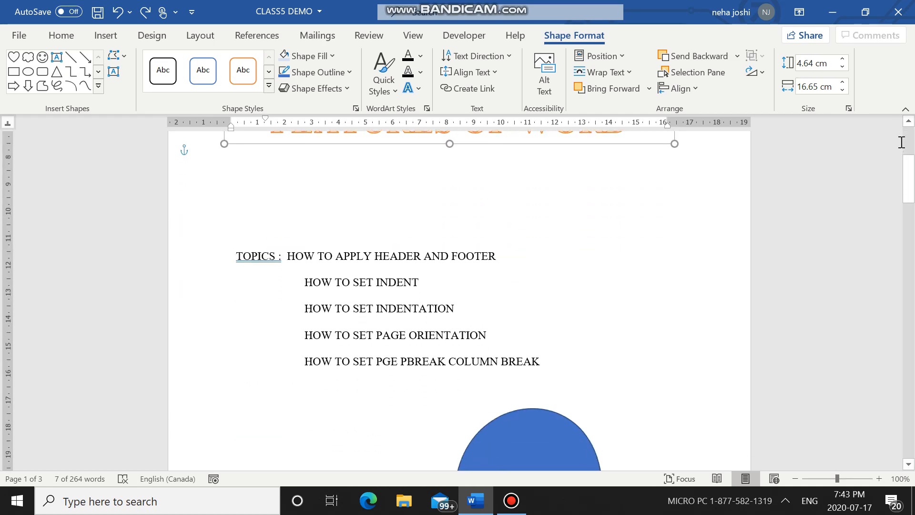